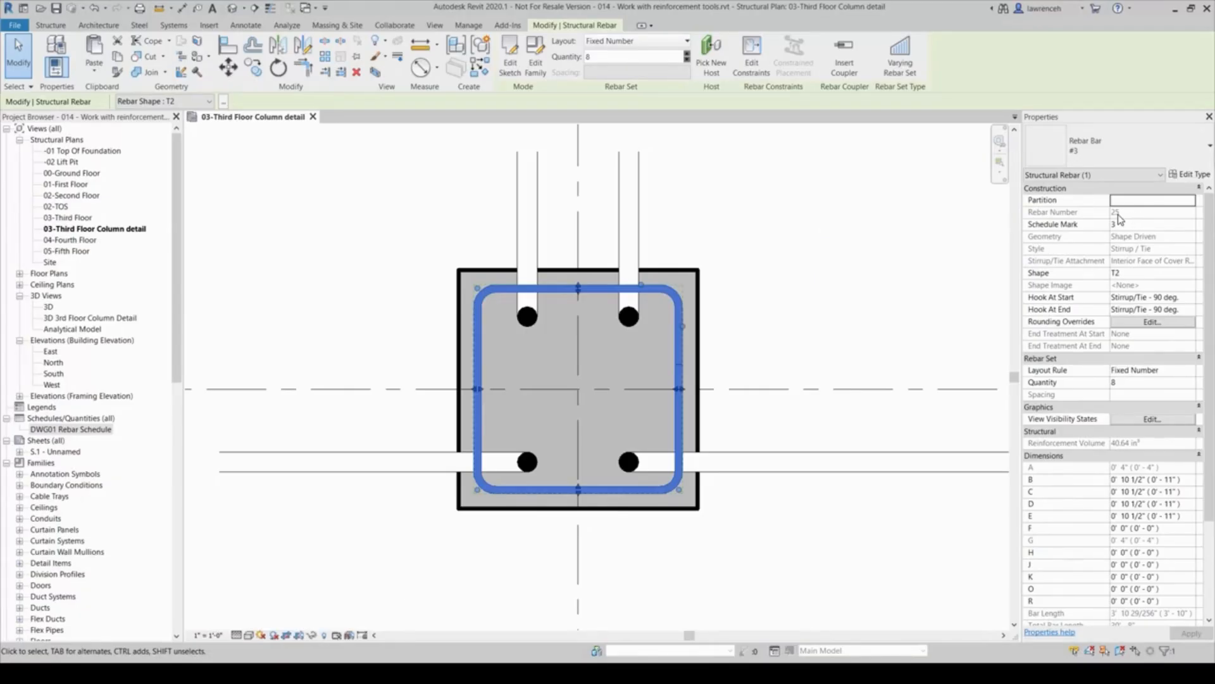
# Inspect the rebar number and other properties of the upper-right L bar in the column
pyautogui.click(887, 241)
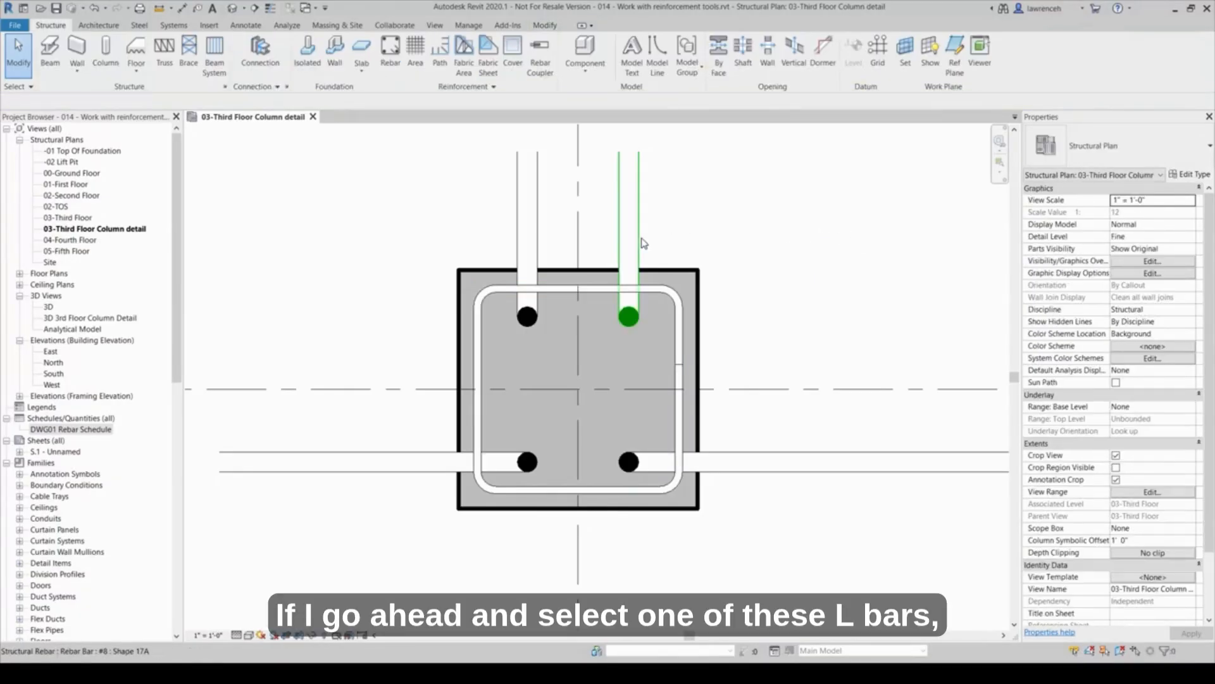
pyautogui.click(642, 243)
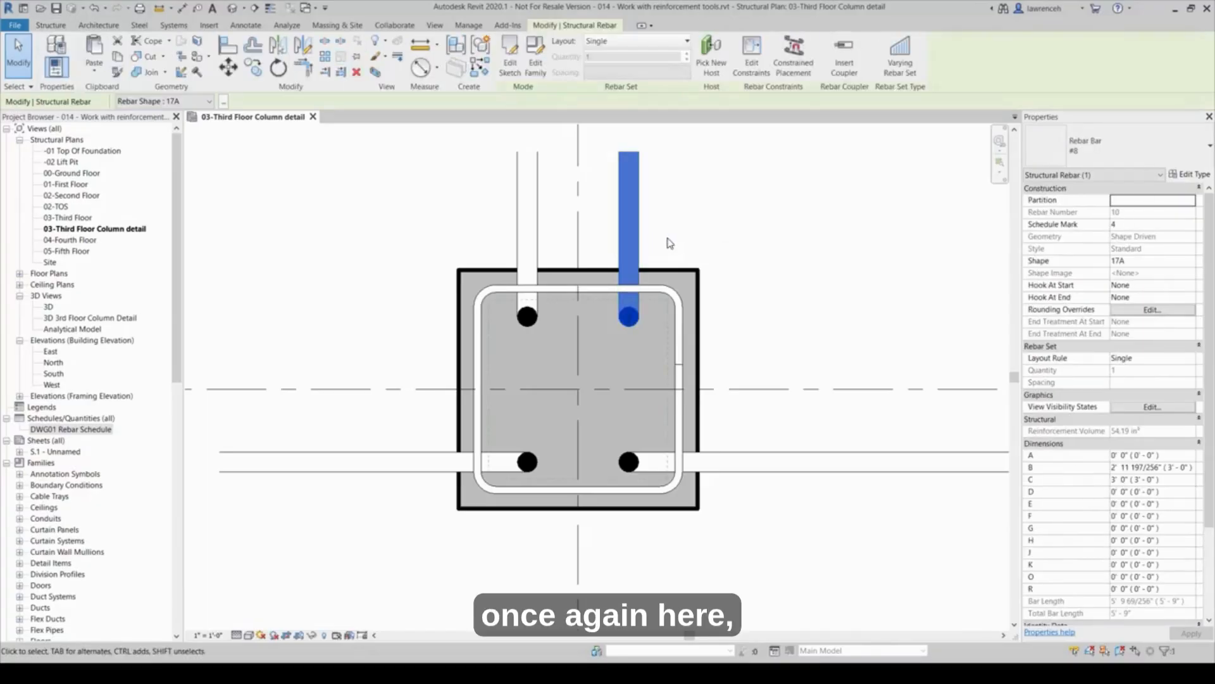
pyautogui.click(875, 251)
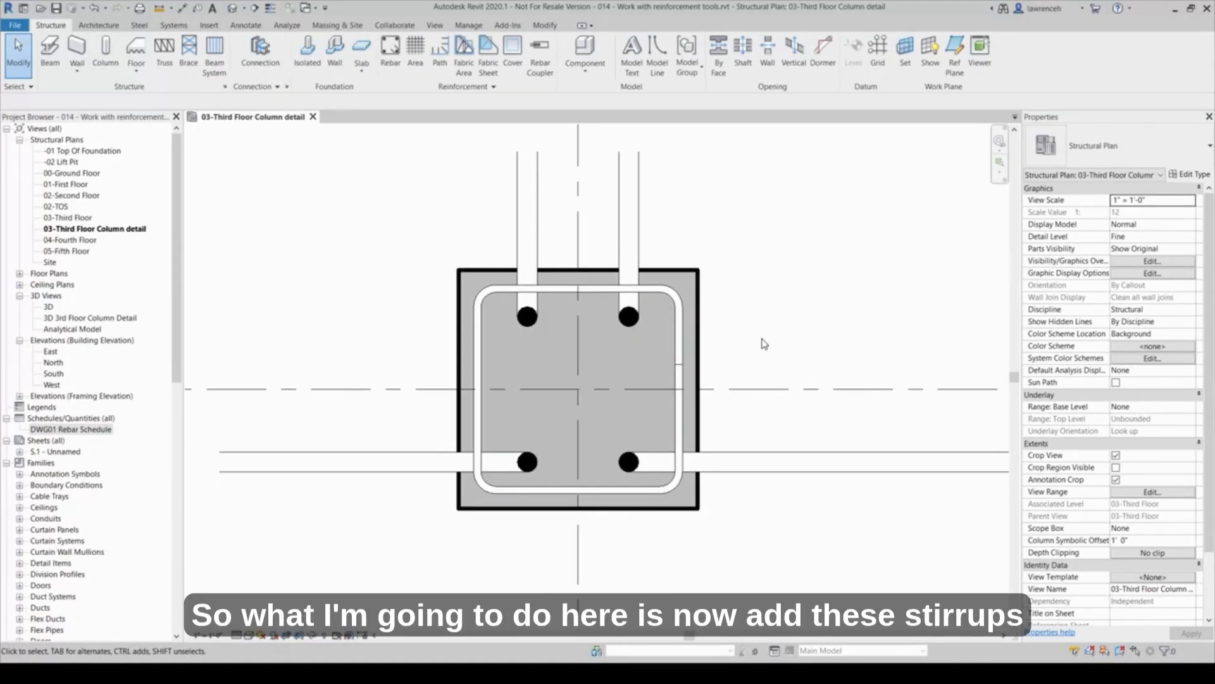
# Assign the column stirrups to a new partition named C1, and check their updated rebar number
pyautogui.click(679, 378)
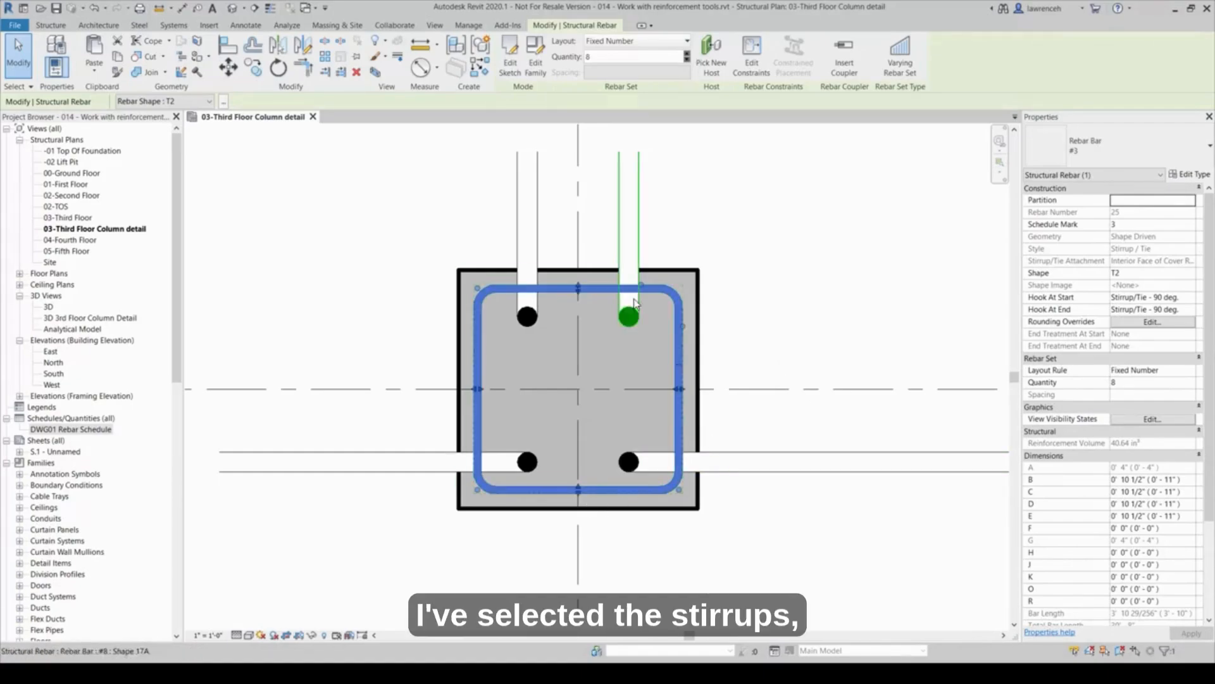
pyautogui.click(1140, 202)
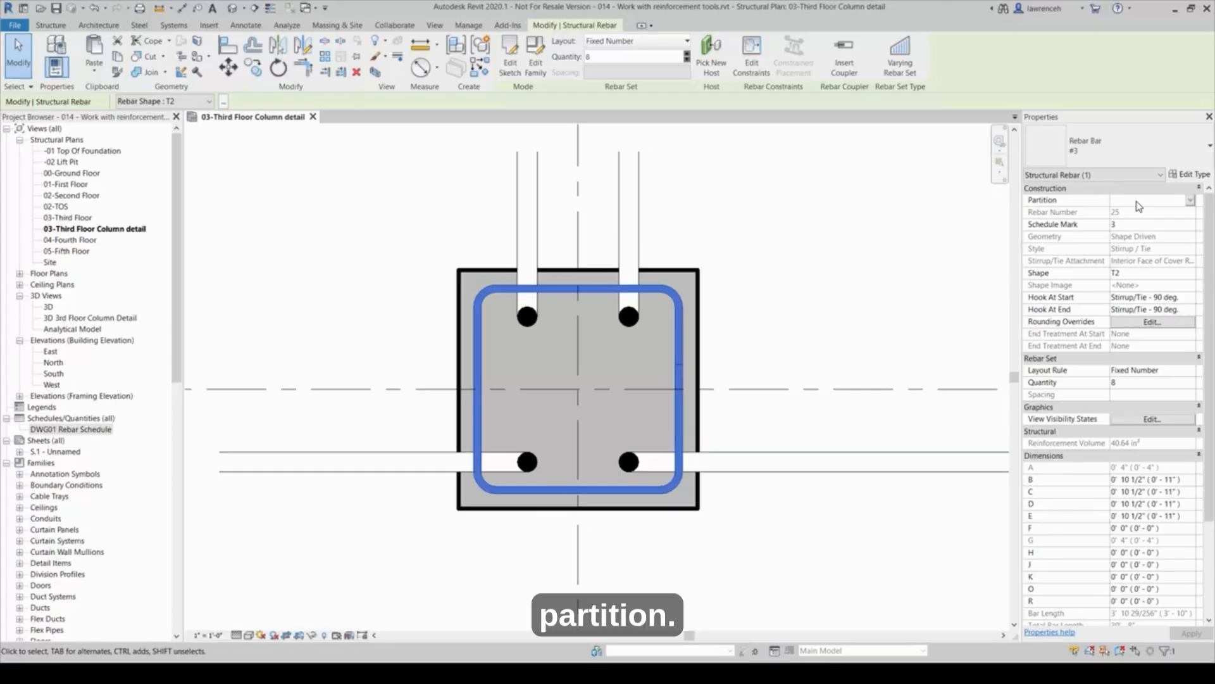
pyautogui.write('C')
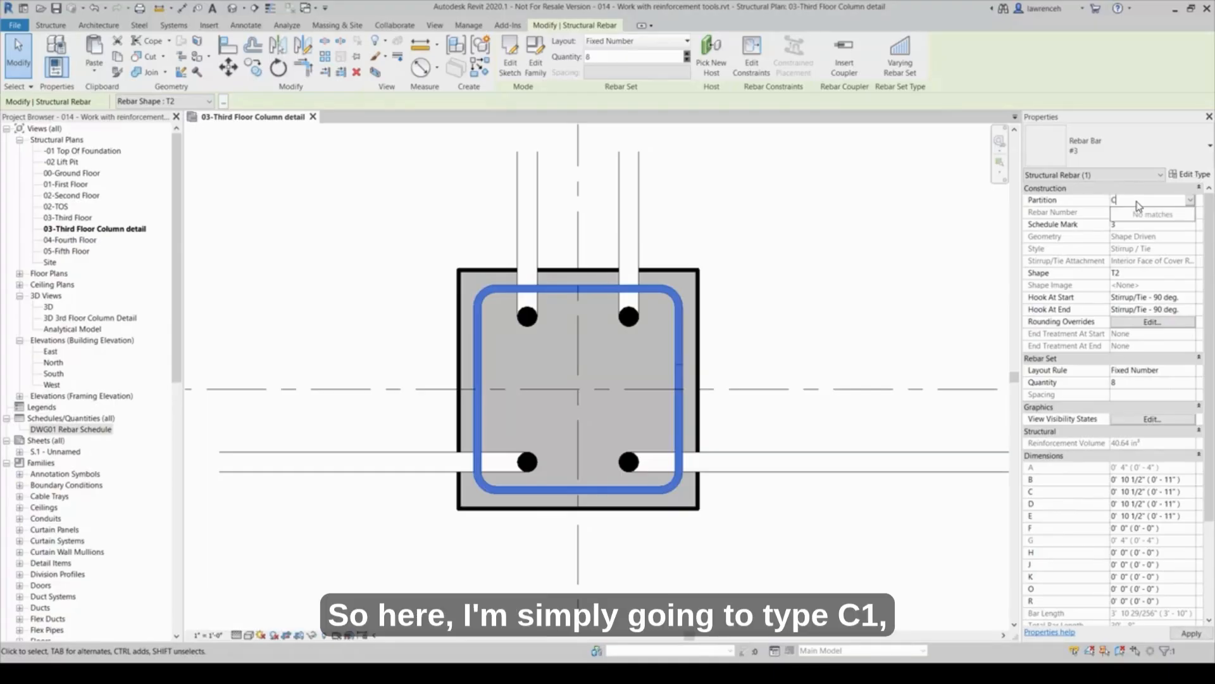
pyautogui.write('1')
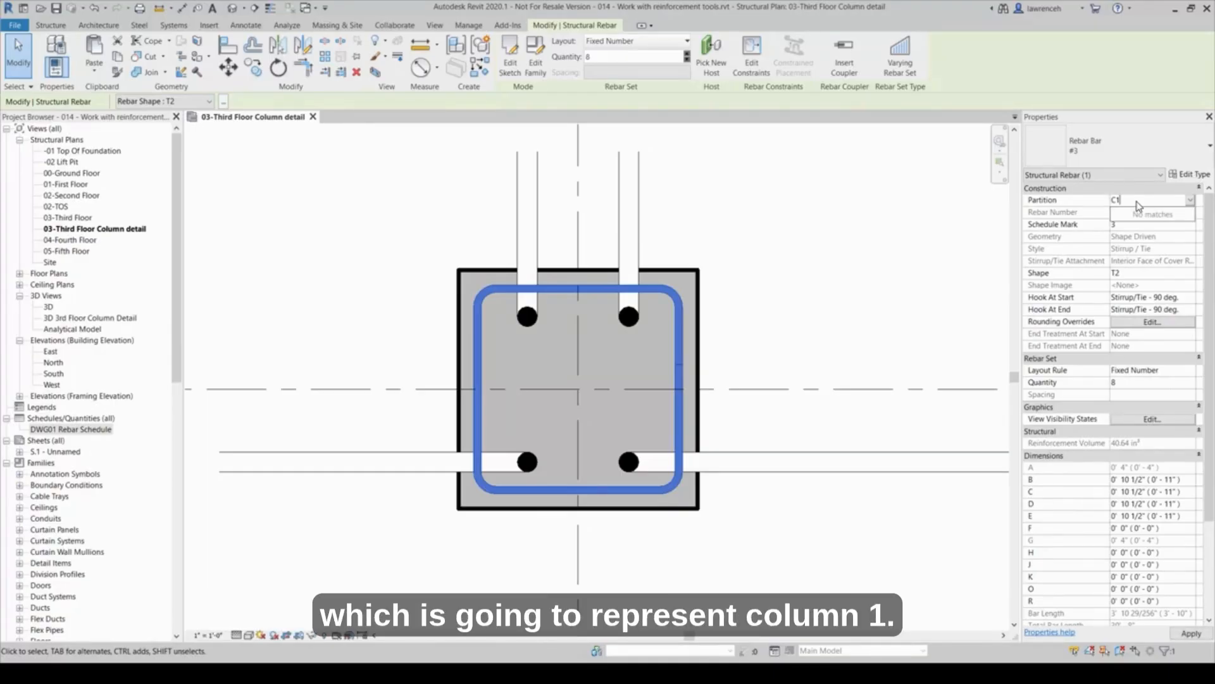
pyautogui.press('Return')
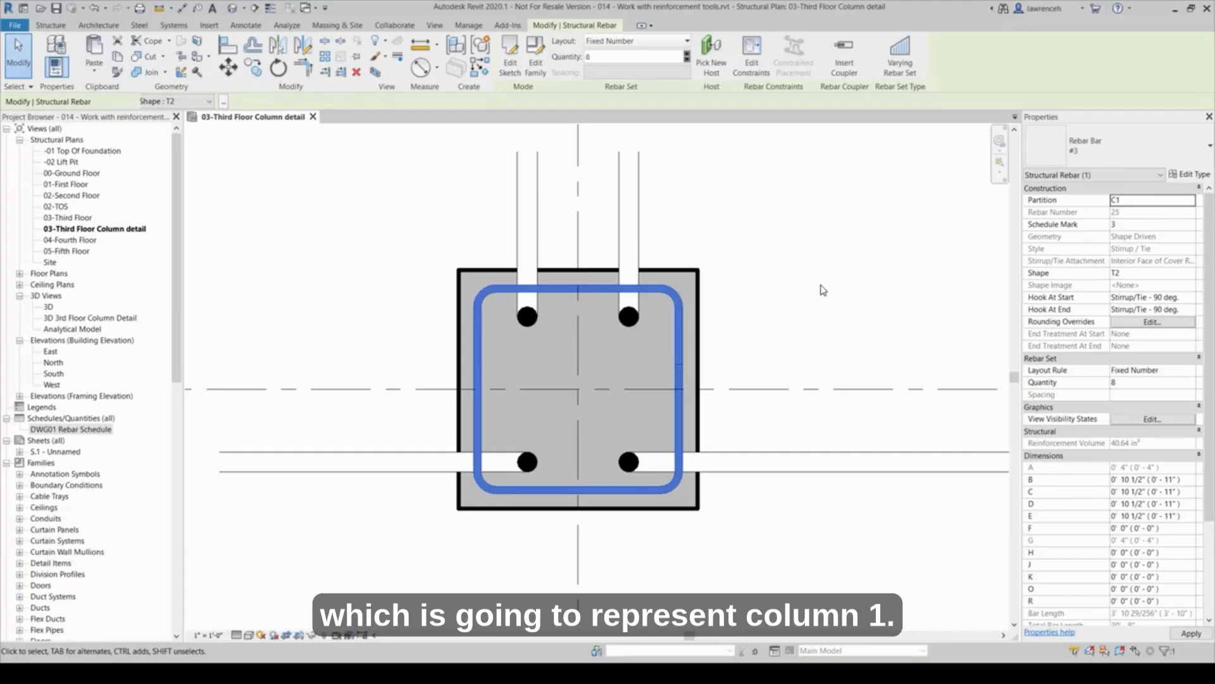
pyautogui.click(862, 321)
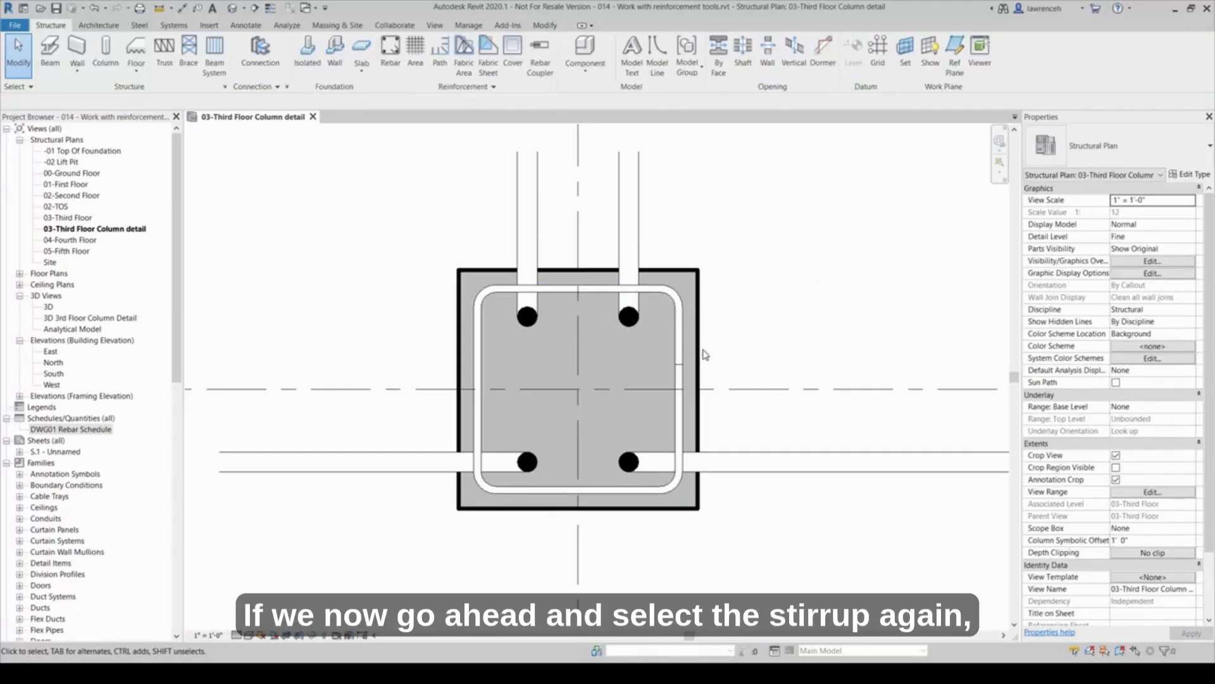
pyautogui.click(678, 363)
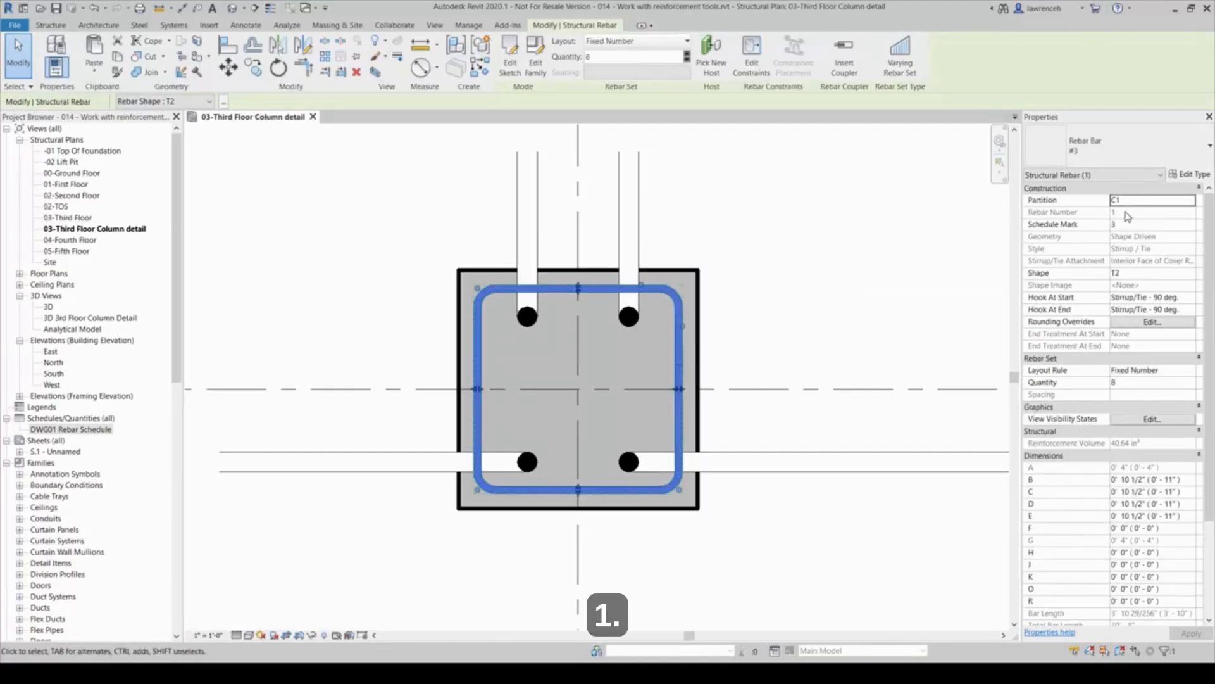
pyautogui.click(864, 274)
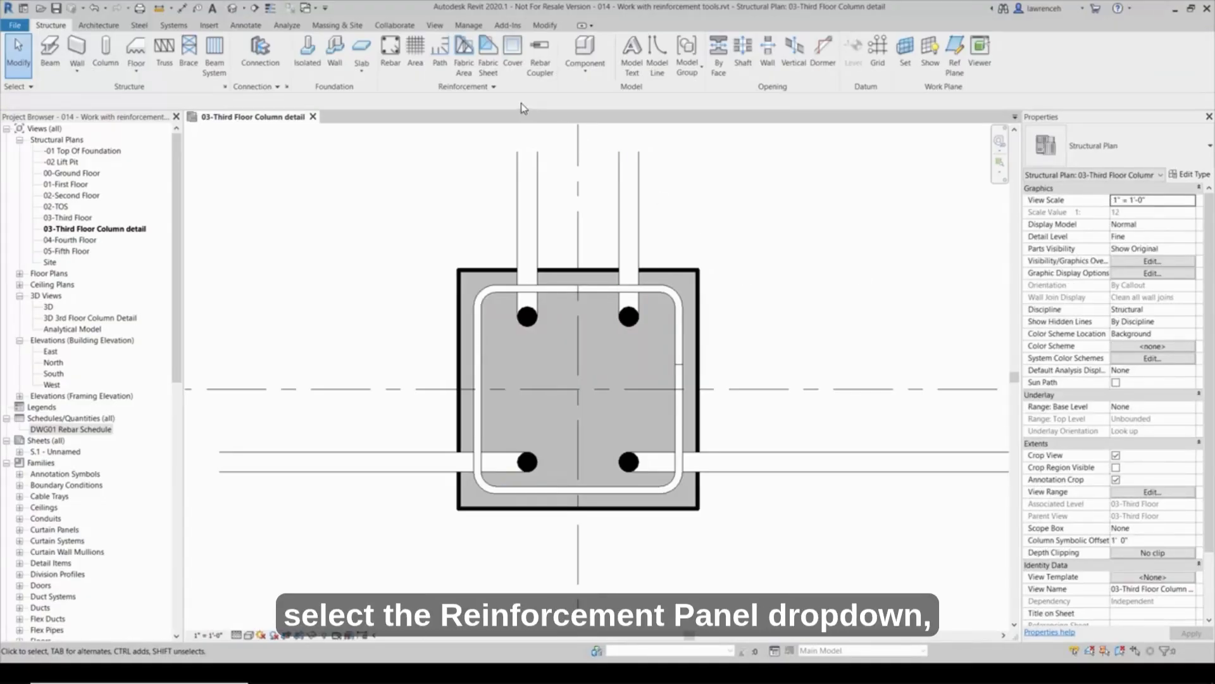
# Set the starting rebar number of partition C1 to 100 in the reinforcement numbers, and check the stirrup's rebar number
pyautogui.click(500, 87)
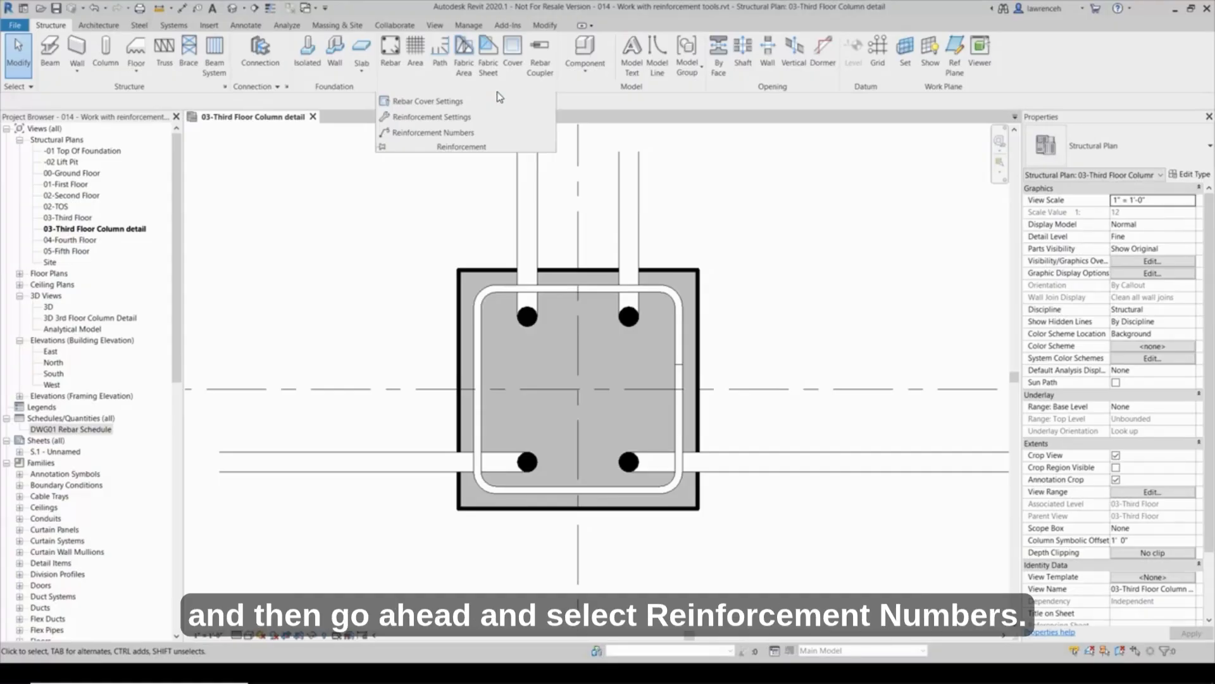
pyautogui.click(458, 133)
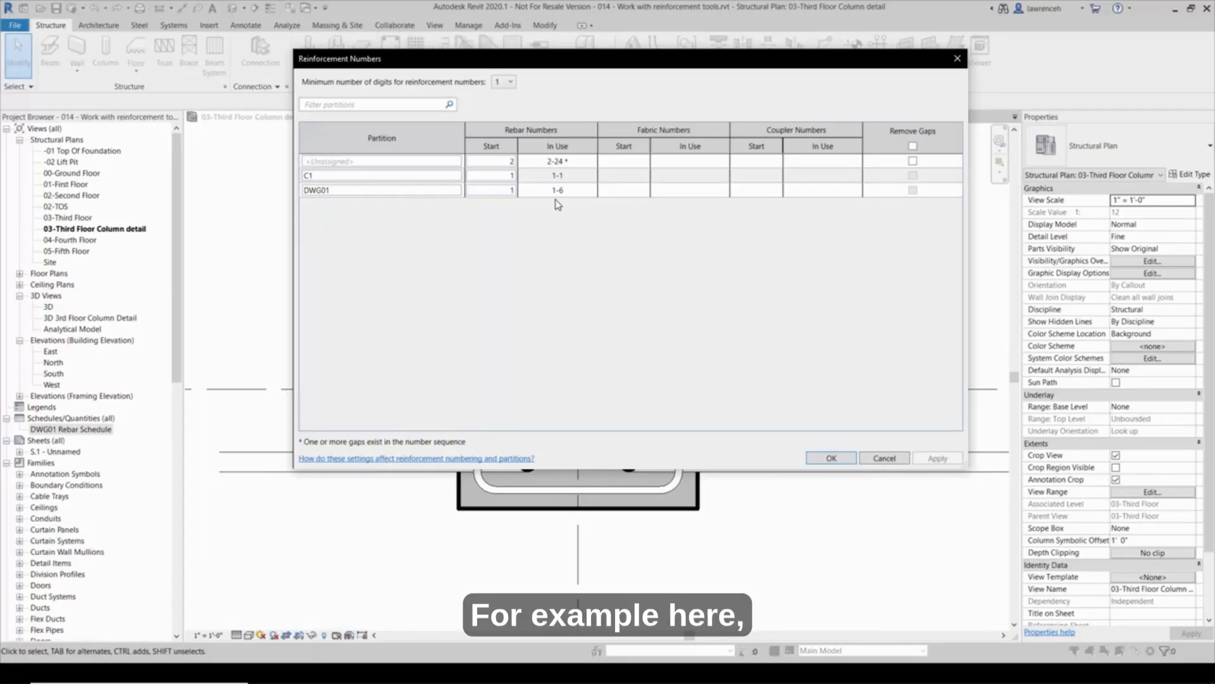
pyautogui.click(514, 178)
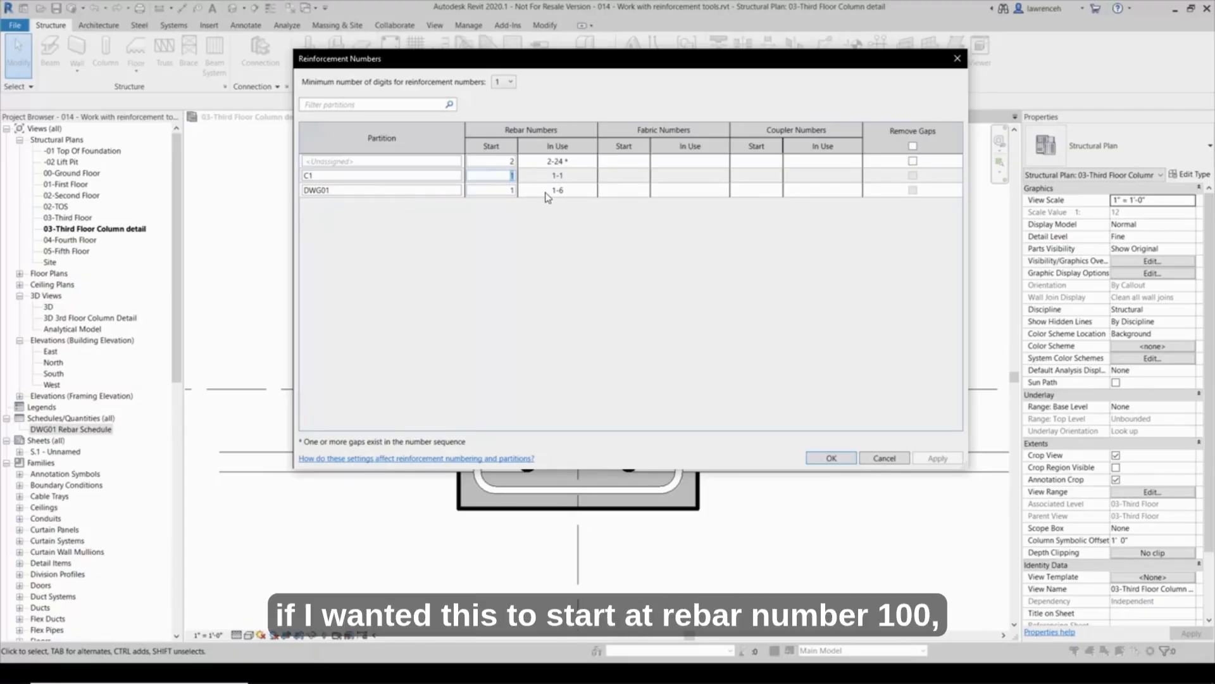
pyautogui.write('100')
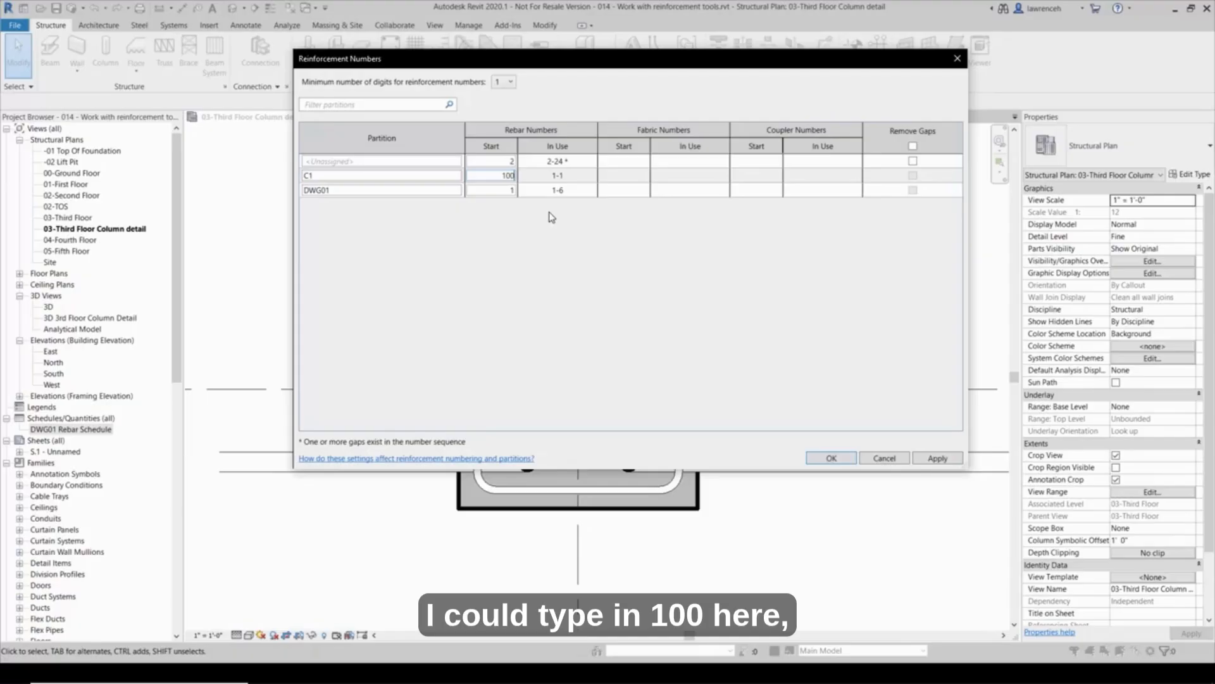
pyautogui.click(940, 459)
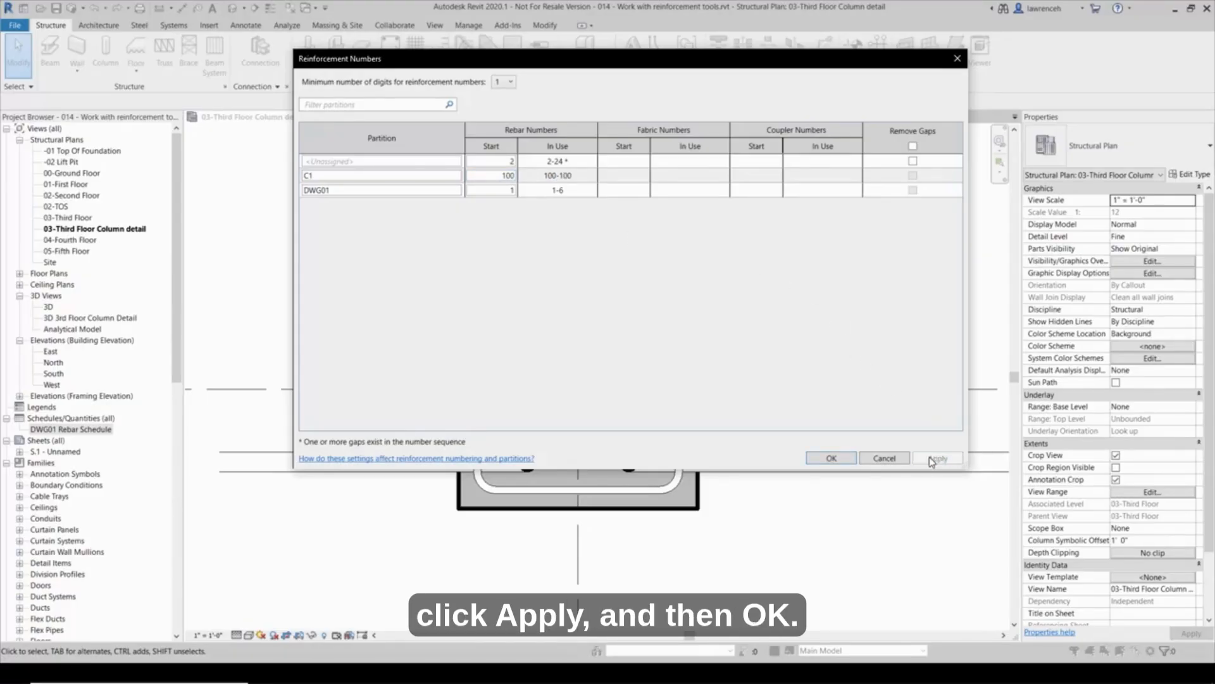
pyautogui.click(830, 457)
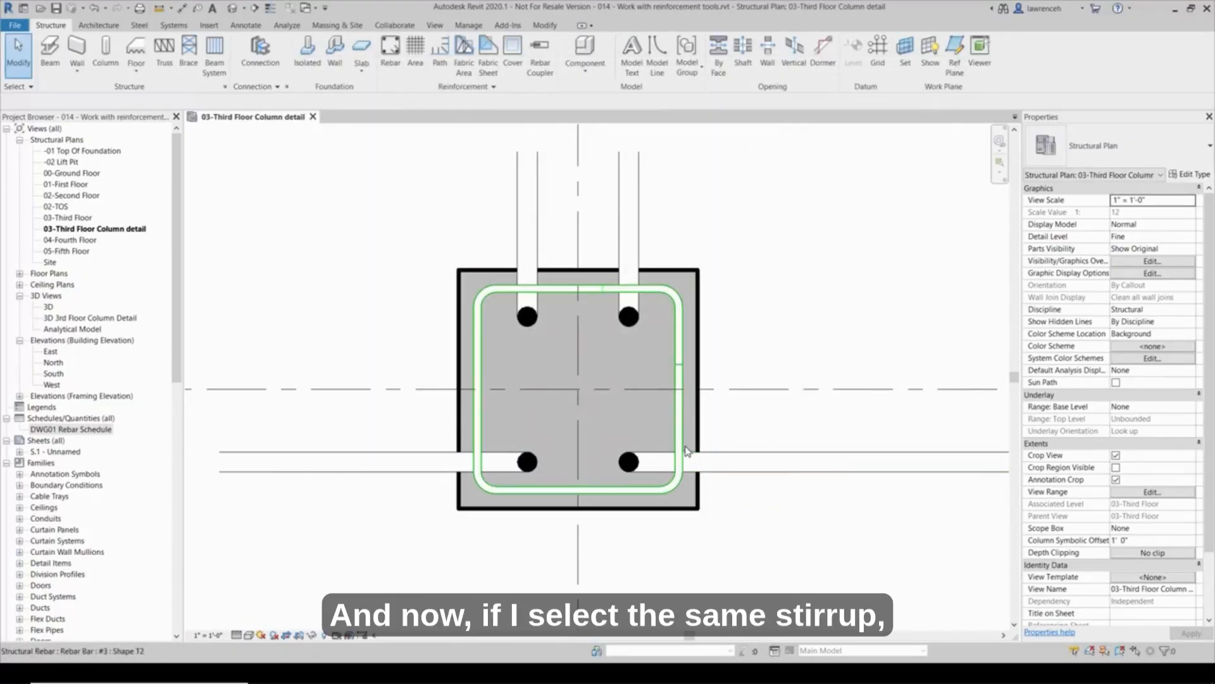
pyautogui.click(685, 442)
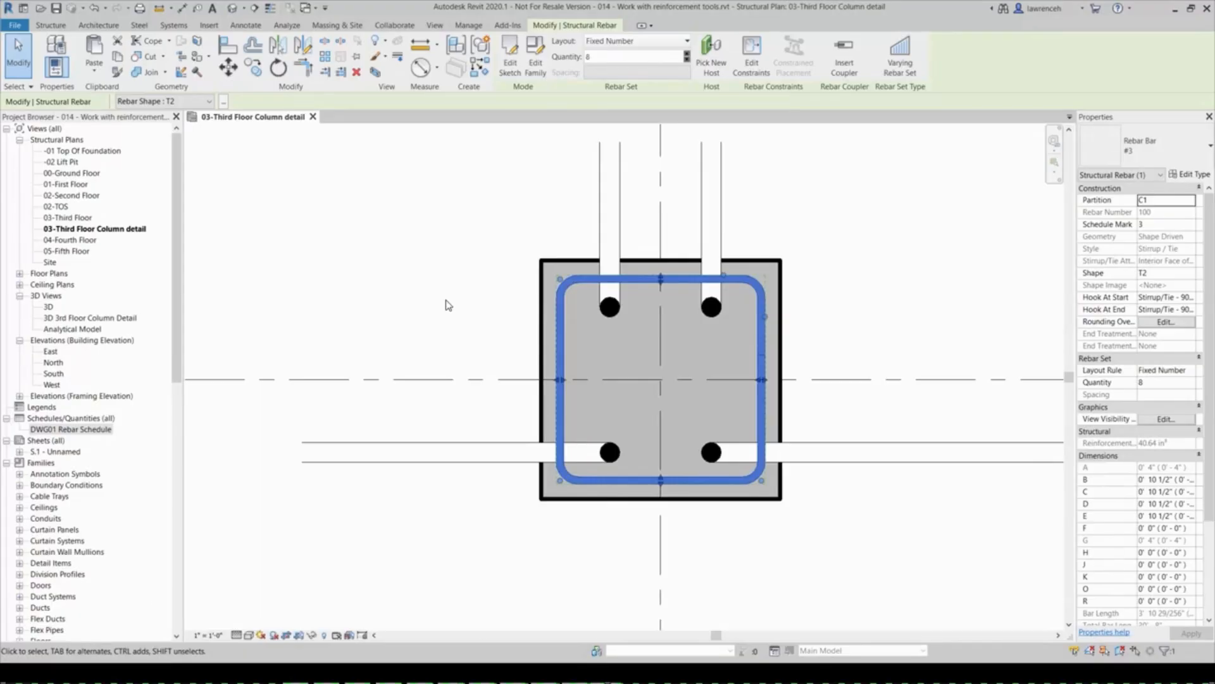
pyautogui.click(445, 300)
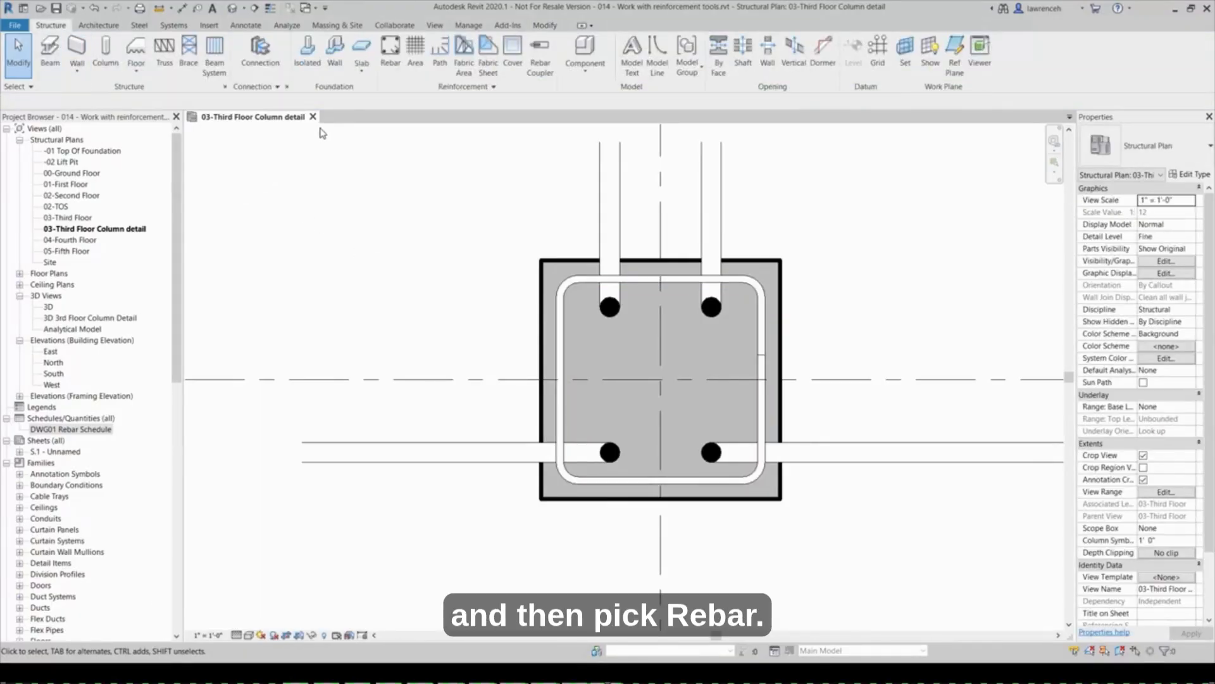
# Place four single #8 bars of rebar shape 00 in the inner corners of the column stirrup
pyautogui.click(390, 56)
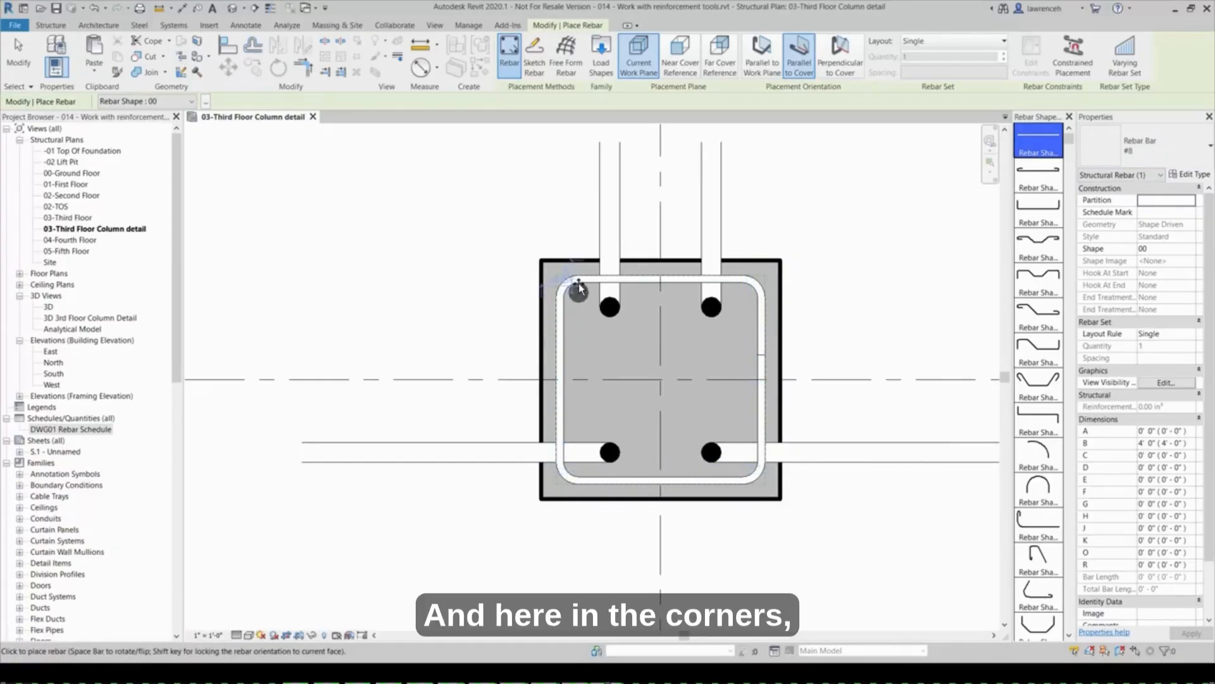
pyautogui.scroll(4, 579, 286)
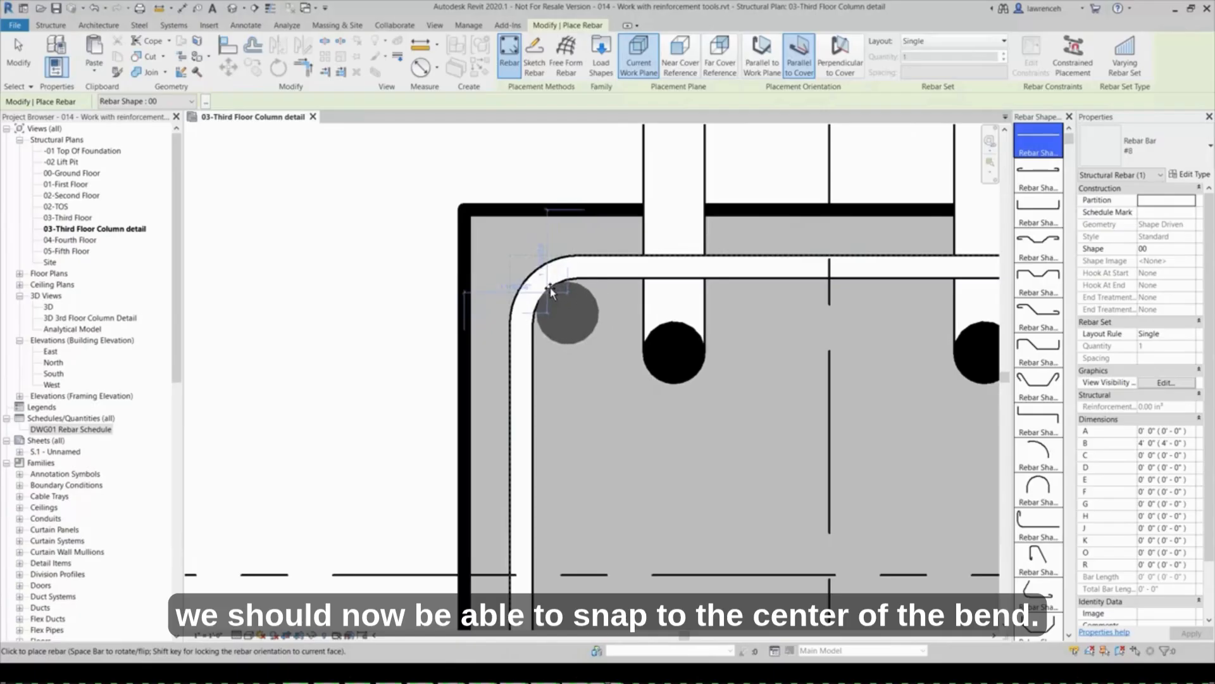
pyautogui.scroll(-4, 549, 287)
pyautogui.click(557, 298)
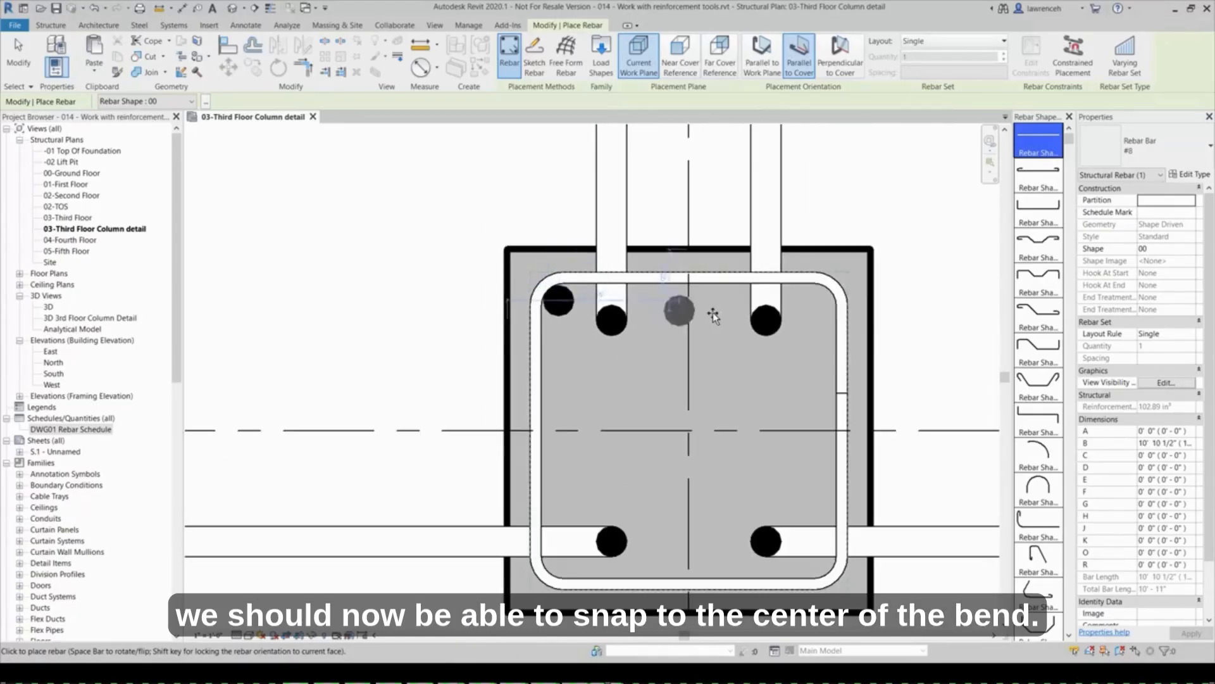
pyautogui.click(818, 303)
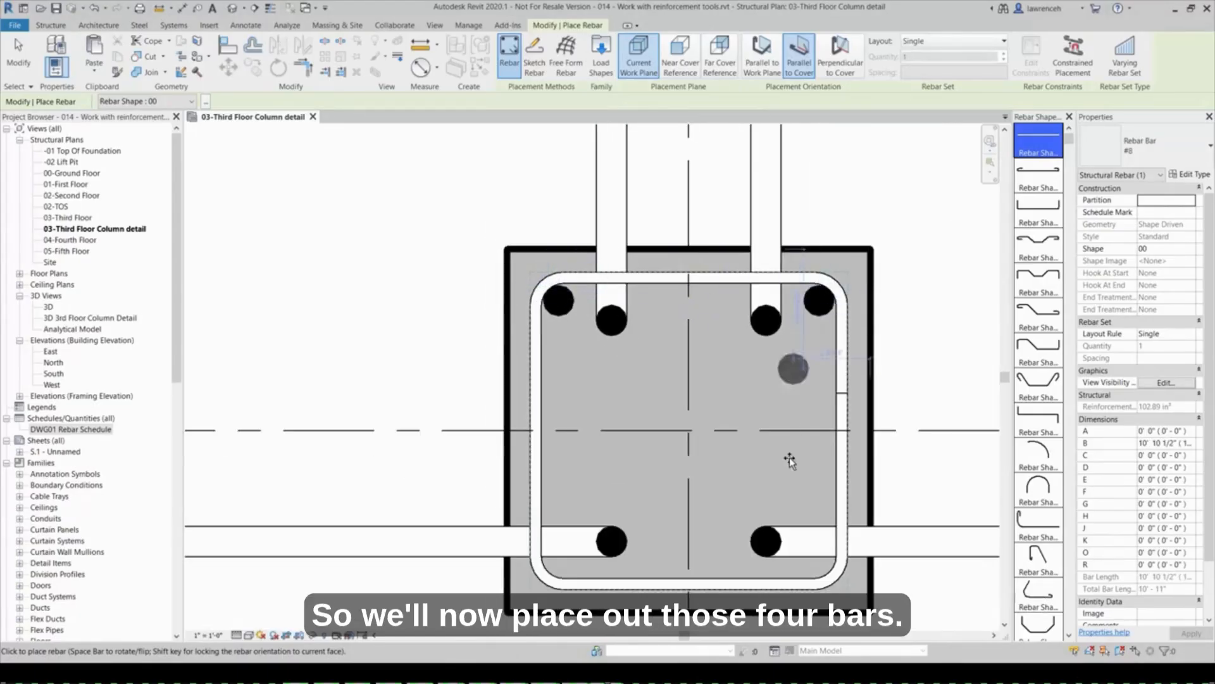
pyautogui.click(823, 574)
pyautogui.click(539, 589)
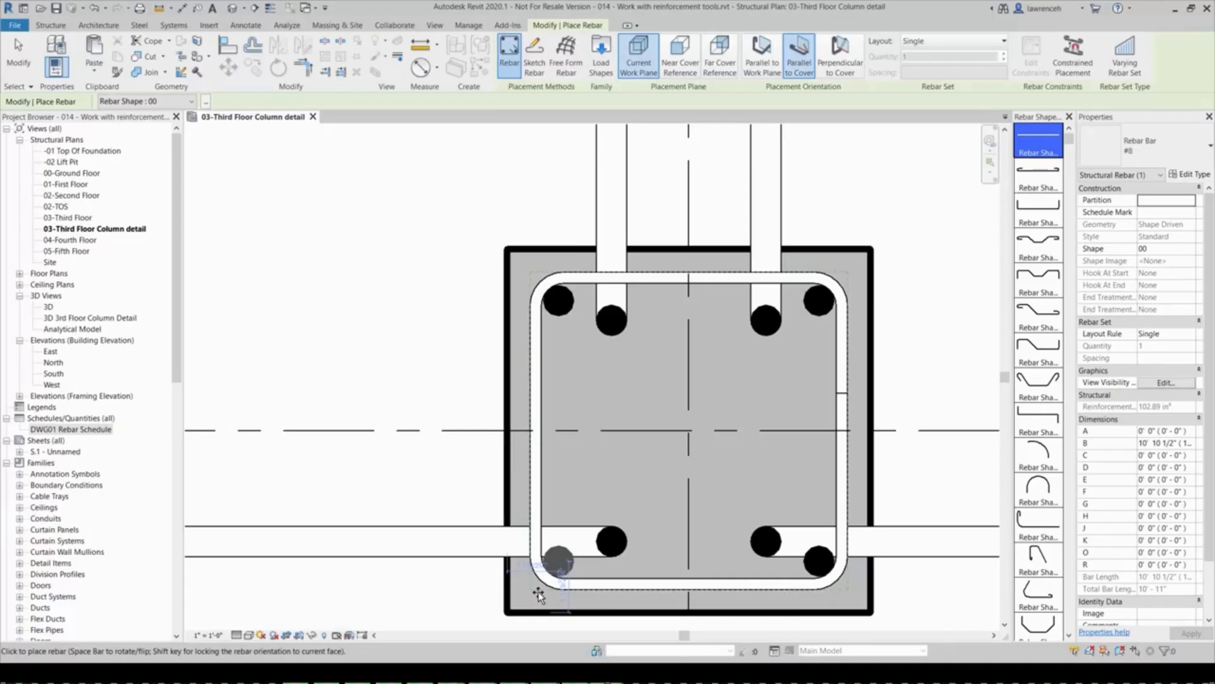
pyautogui.press('Escape')
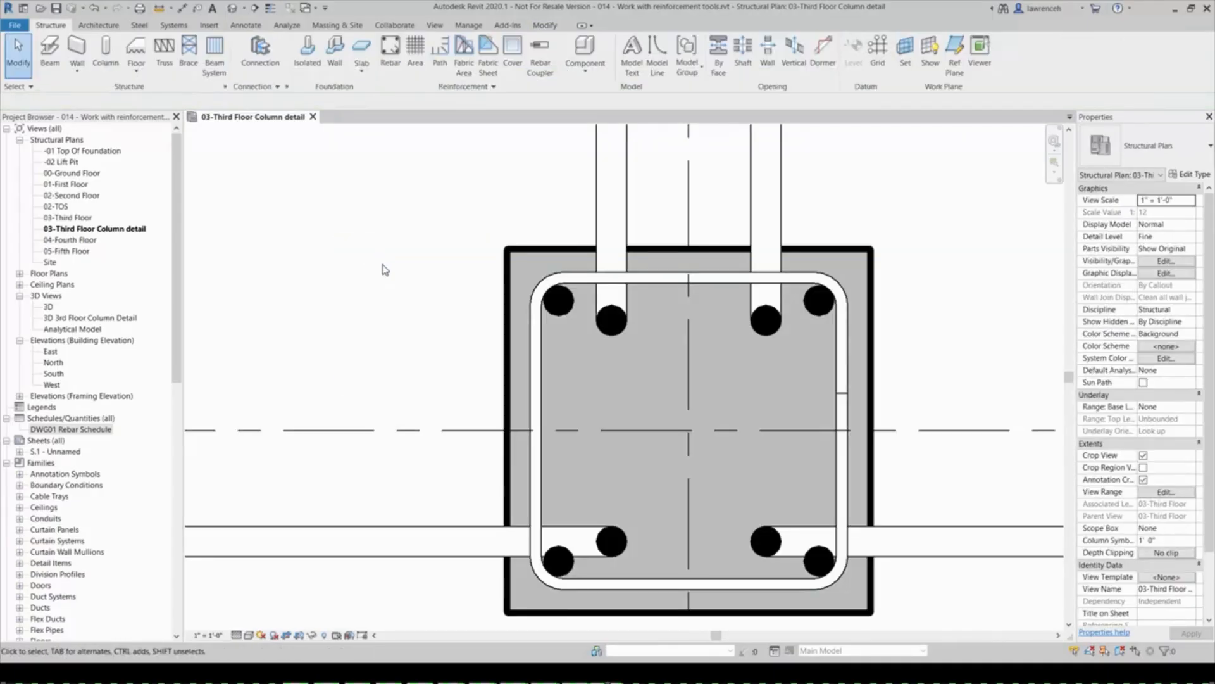
# Assign the four corner bars to the existing partition C1
pyautogui.scroll(-1, 380, 266)
pyautogui.click(520, 295)
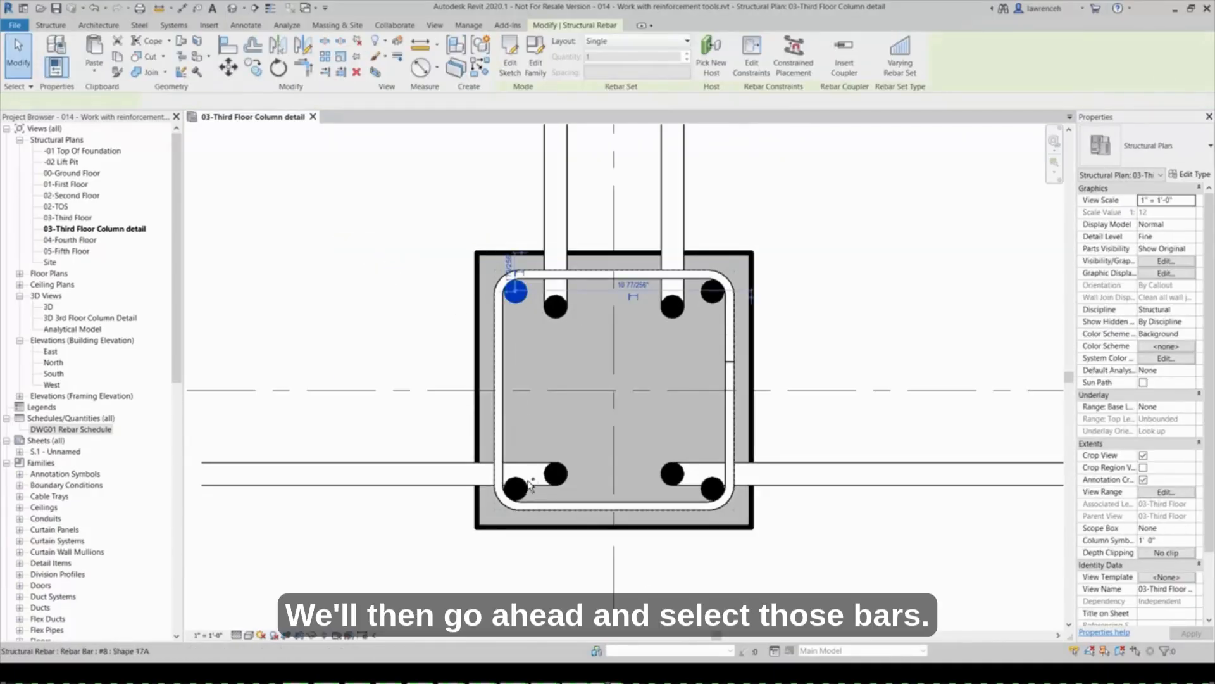
pyautogui.keyDown('ctrl'); pyautogui.click(526, 485); pyautogui.keyUp('ctrl')
pyautogui.keyDown('ctrl'); pyautogui.click(711, 487); pyautogui.keyUp('ctrl')
pyautogui.keyDown('ctrl'); pyautogui.click(711, 294); pyautogui.keyUp('ctrl')
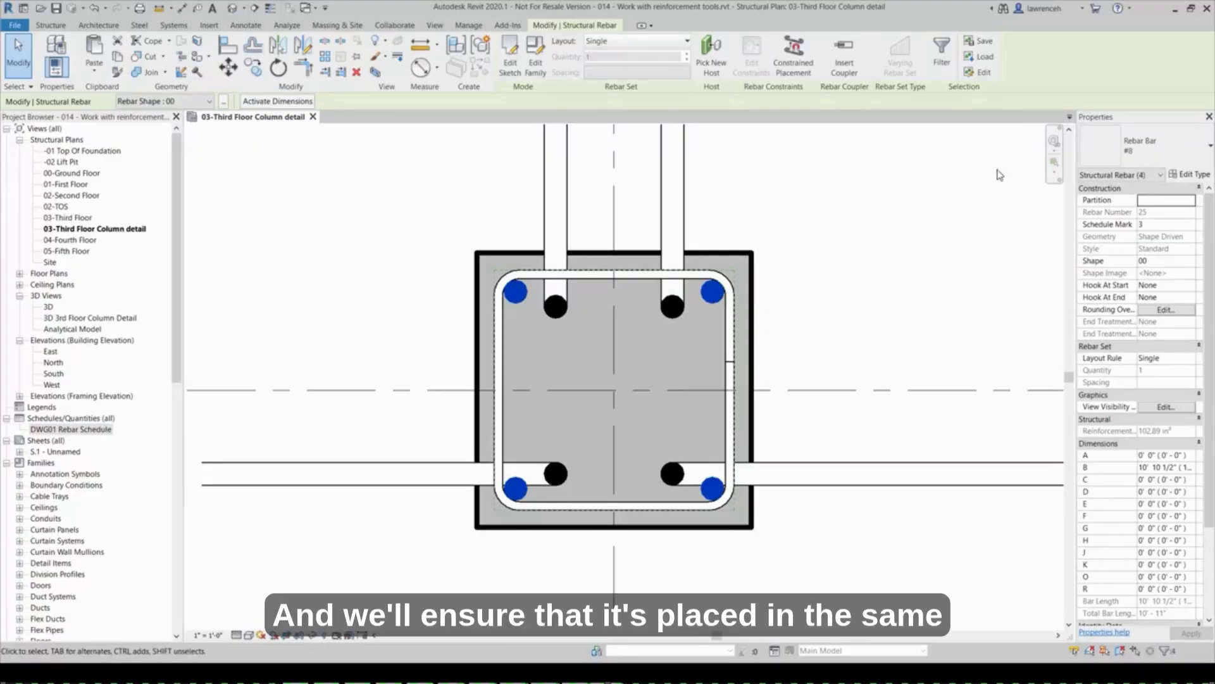
pyautogui.click(1189, 202)
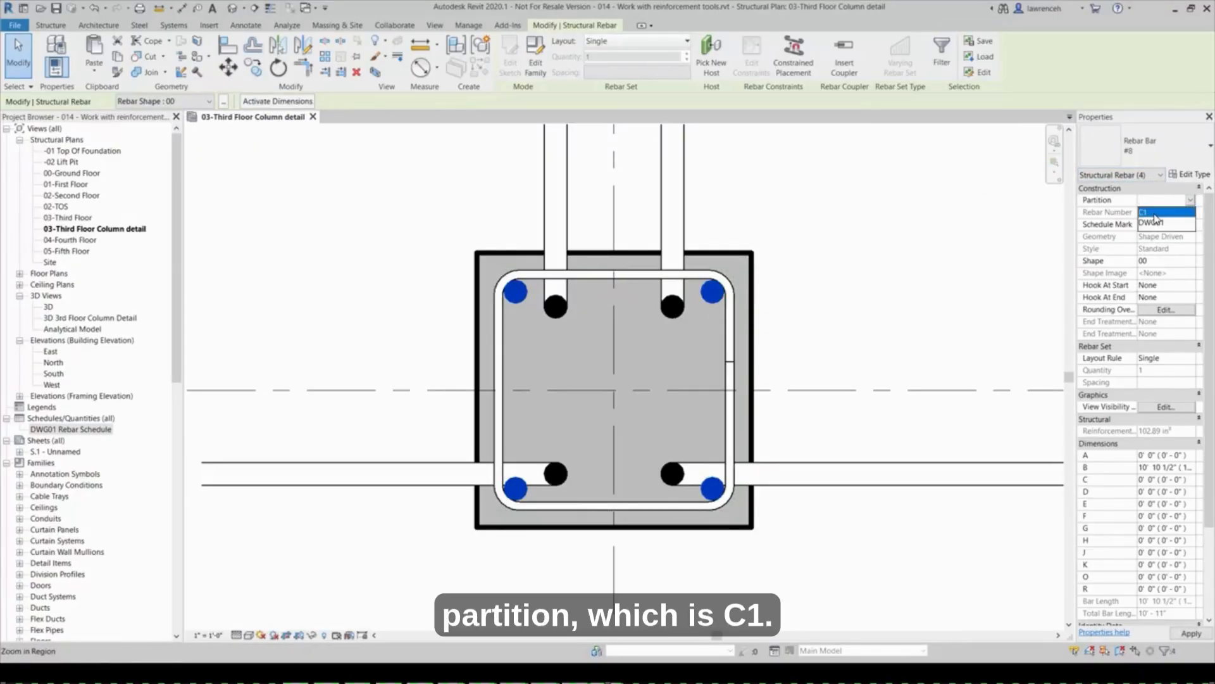
pyautogui.click(1155, 214)
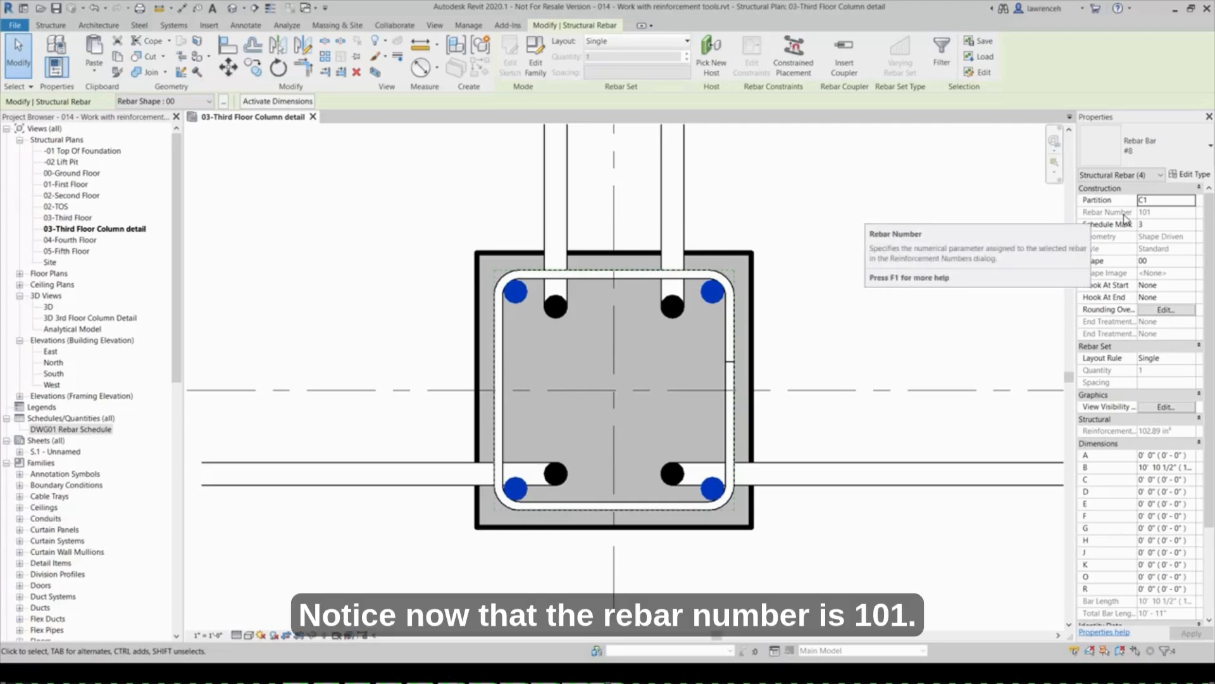
pyautogui.click(1021, 239)
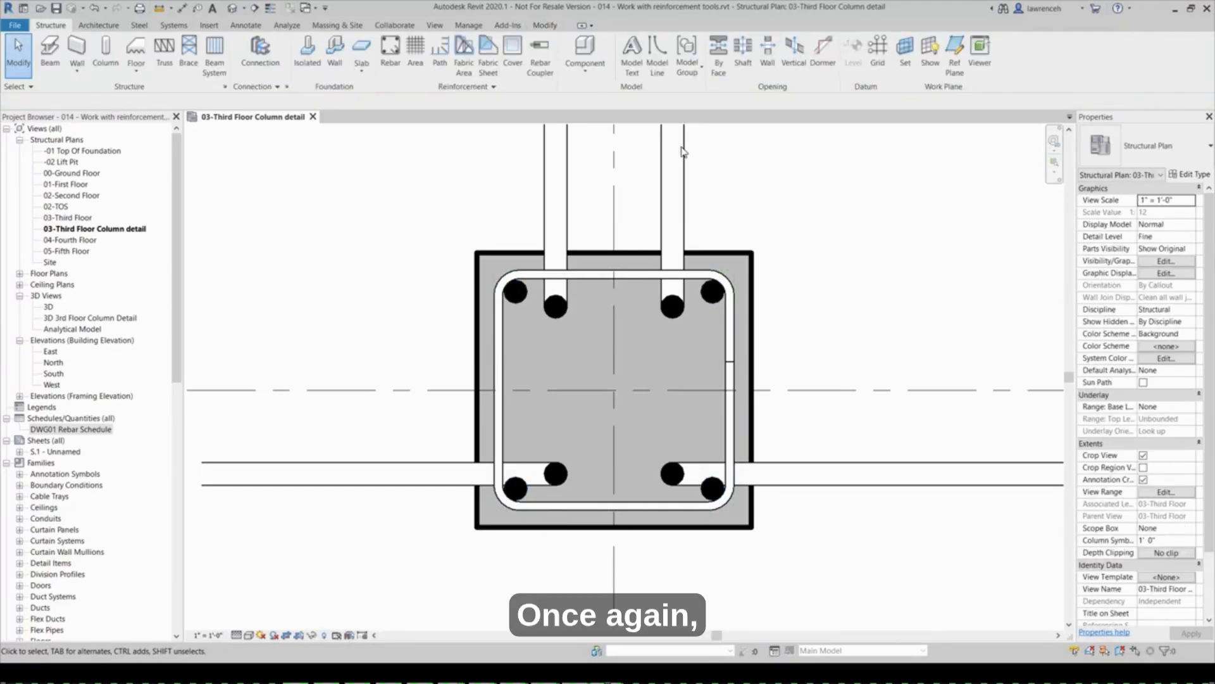
# Review the rebar numbers in use for partition C1 in the reinforcement numbers
pyautogui.click(489, 88)
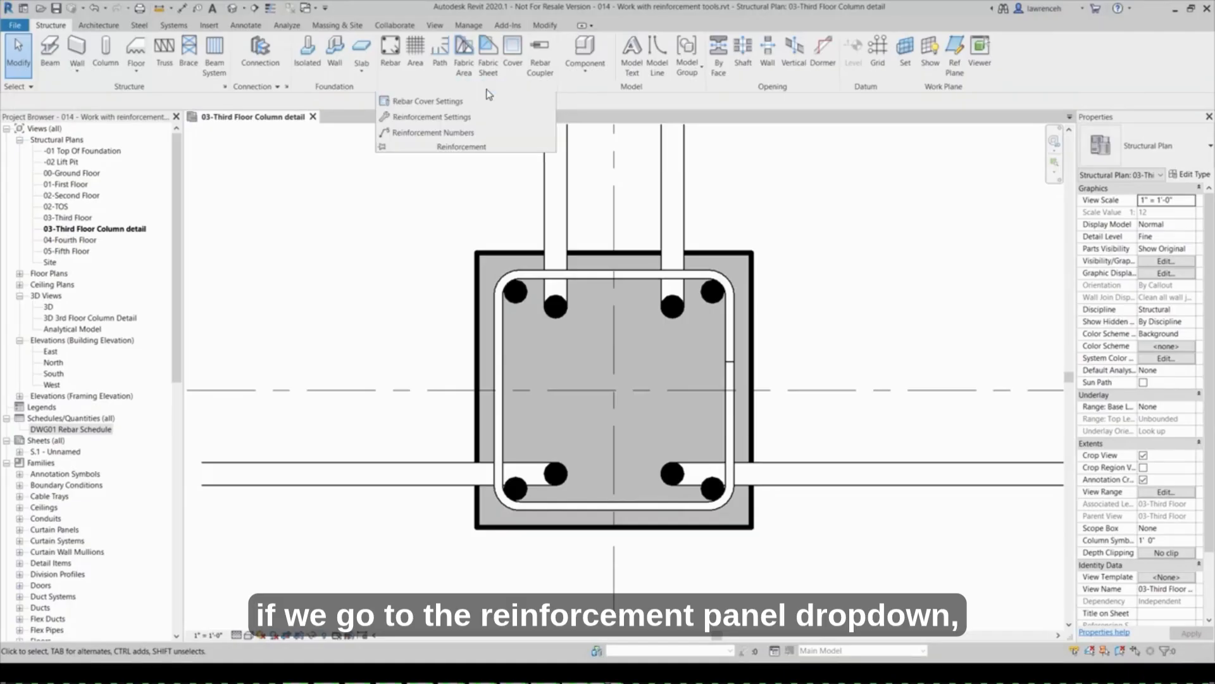
pyautogui.click(425, 134)
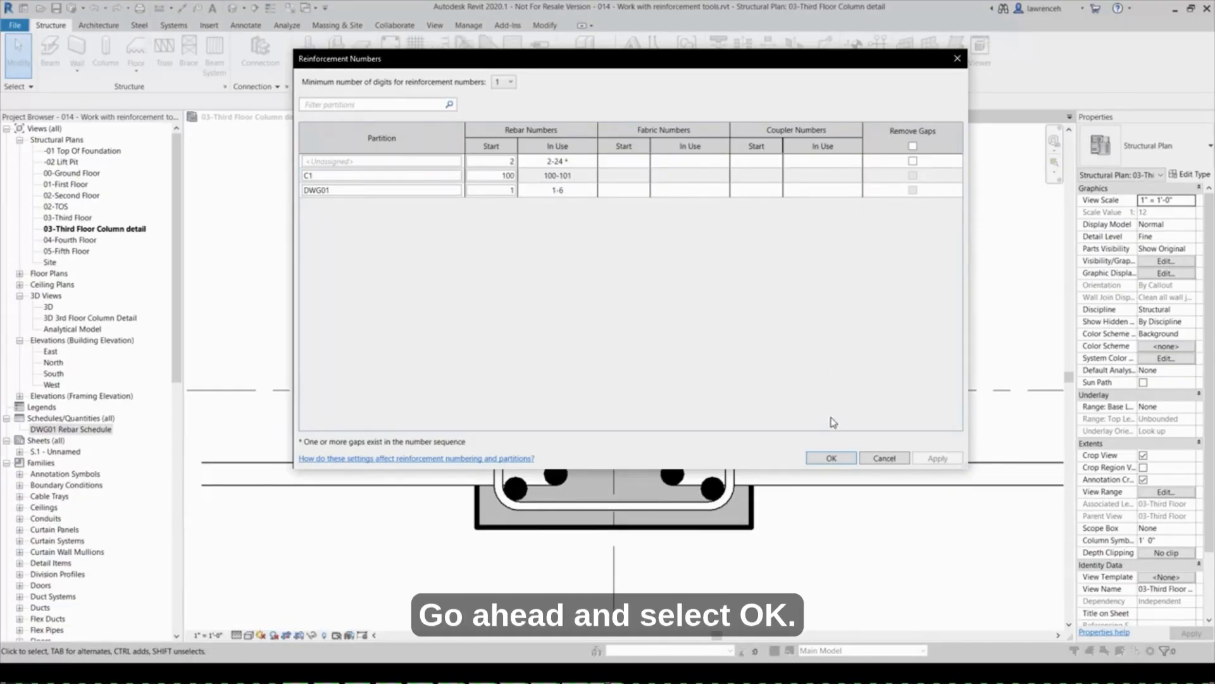
pyautogui.click(836, 451)
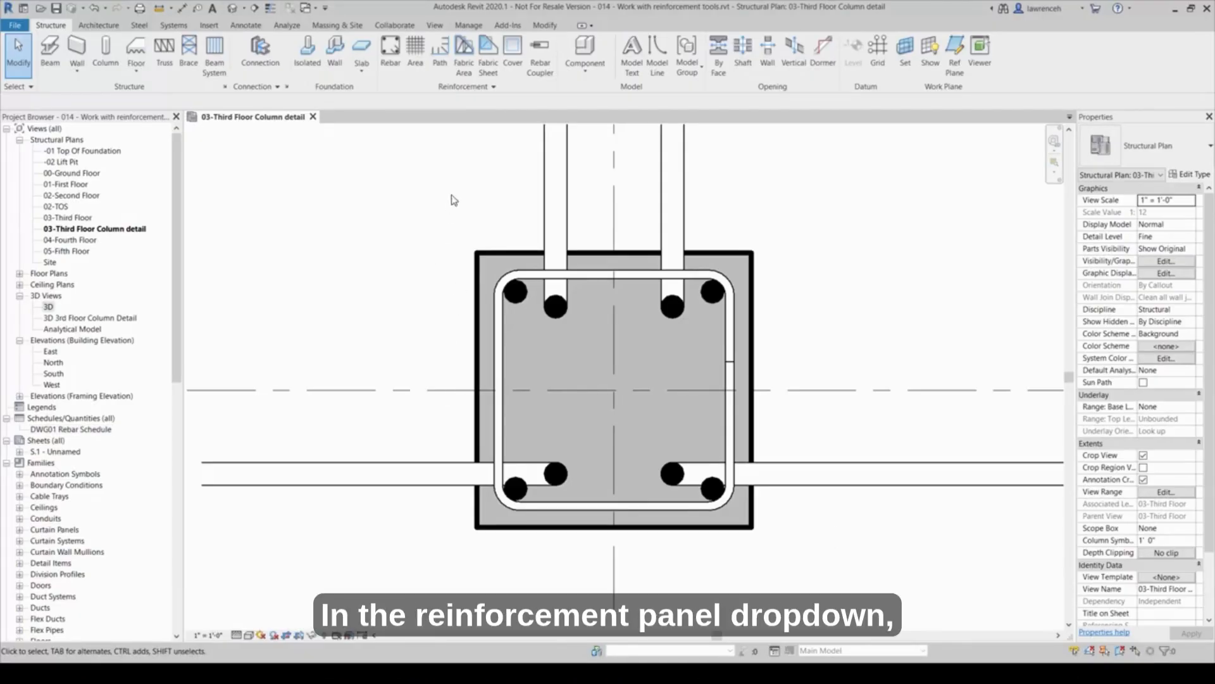
# Review the general and rounding options in the reinforcement settings, including the rounding methods available for bar length
pyautogui.click(494, 88)
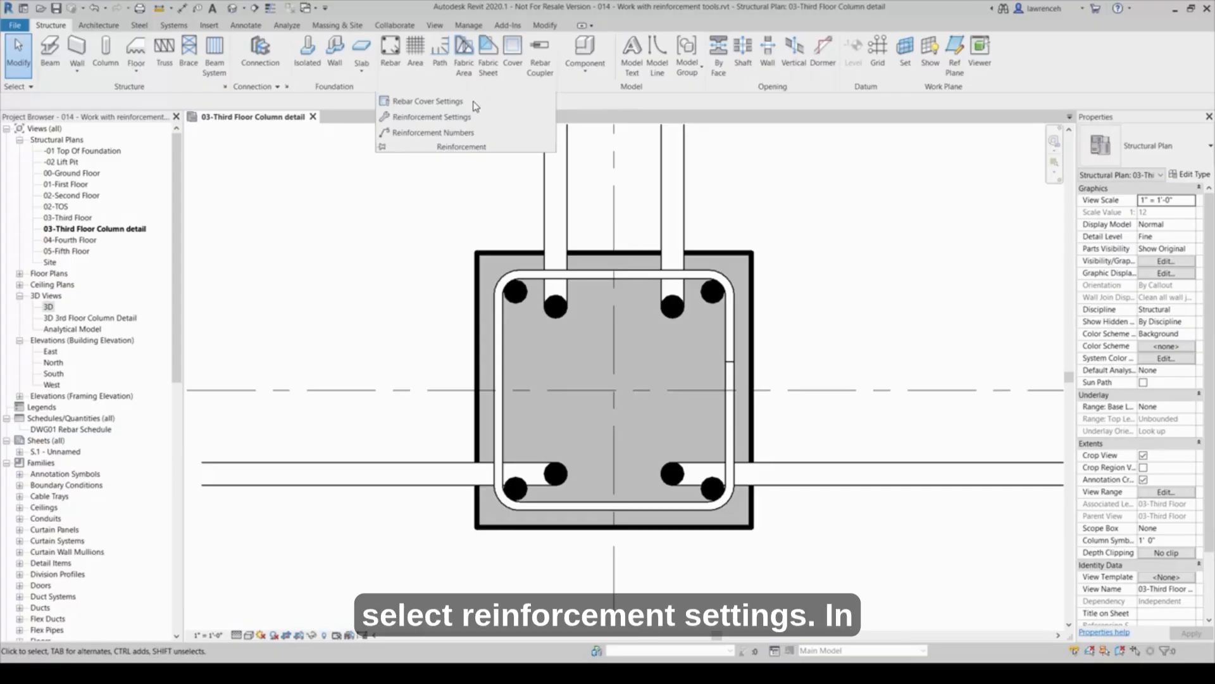
pyautogui.click(458, 118)
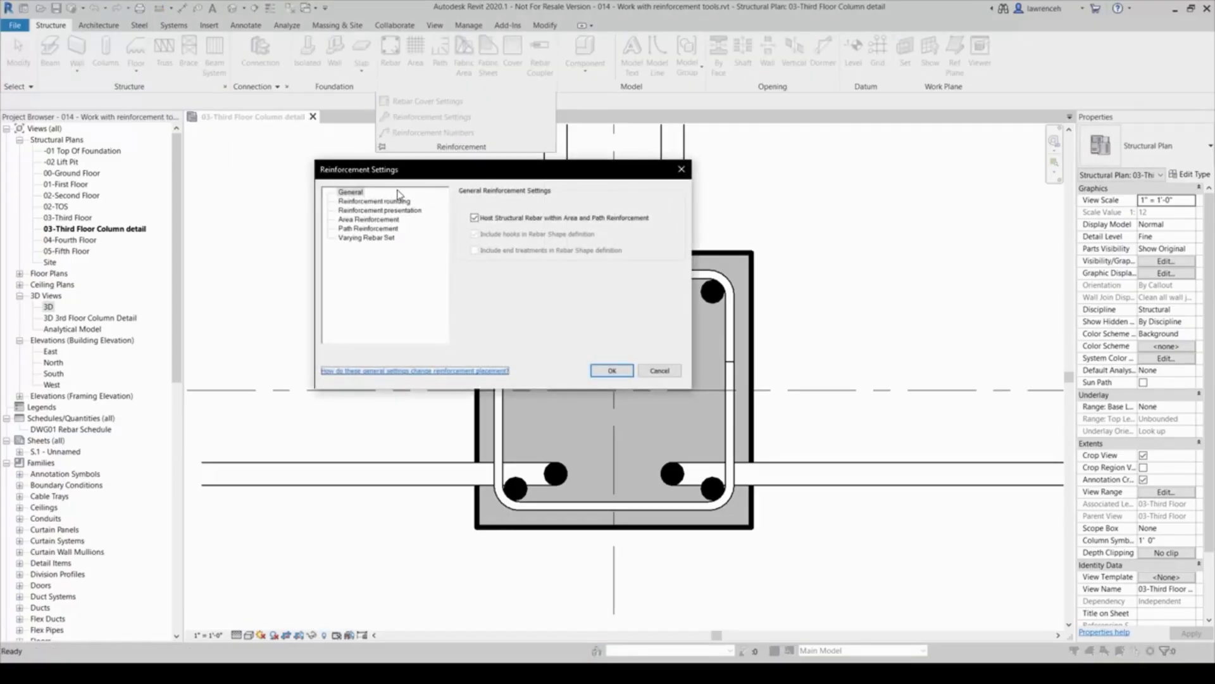
pyautogui.click(352, 192)
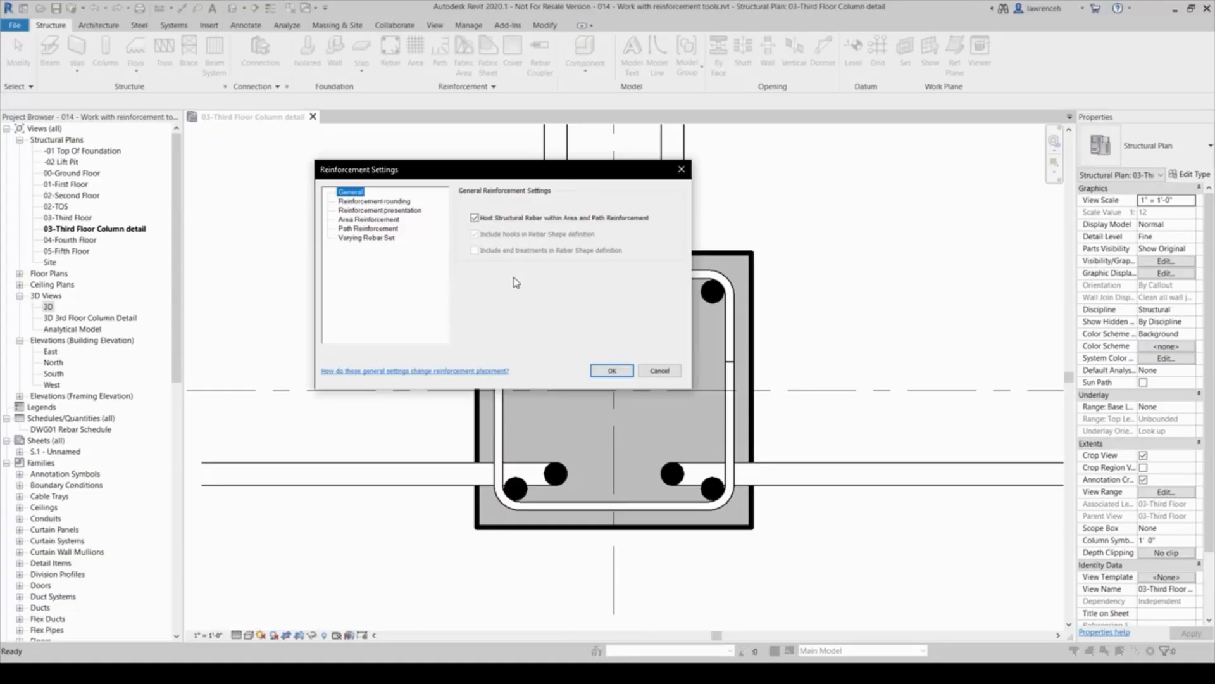
pyautogui.click(404, 201)
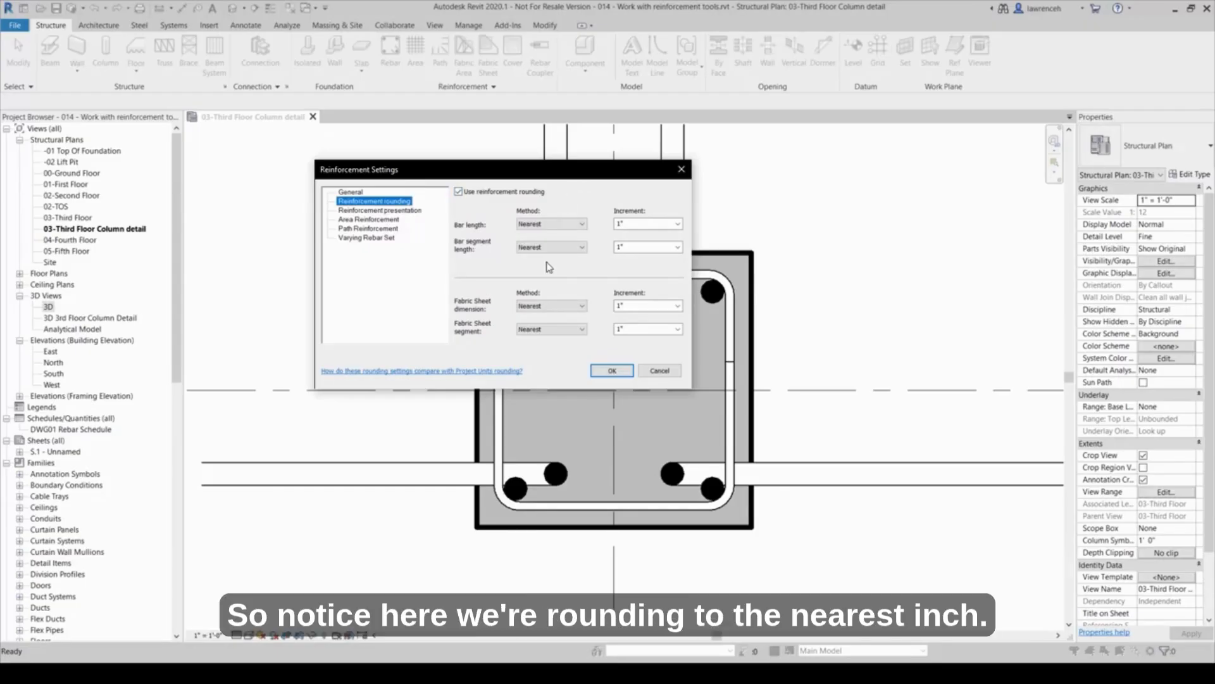
pyautogui.click(570, 224)
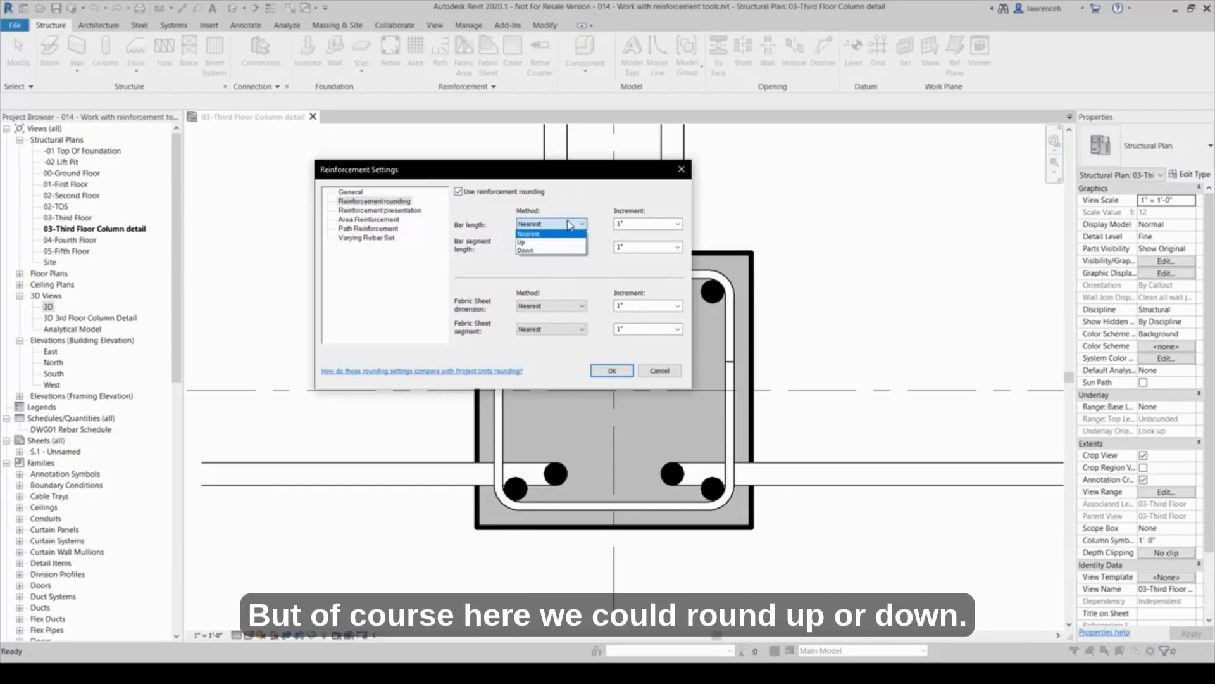
pyautogui.click(569, 215)
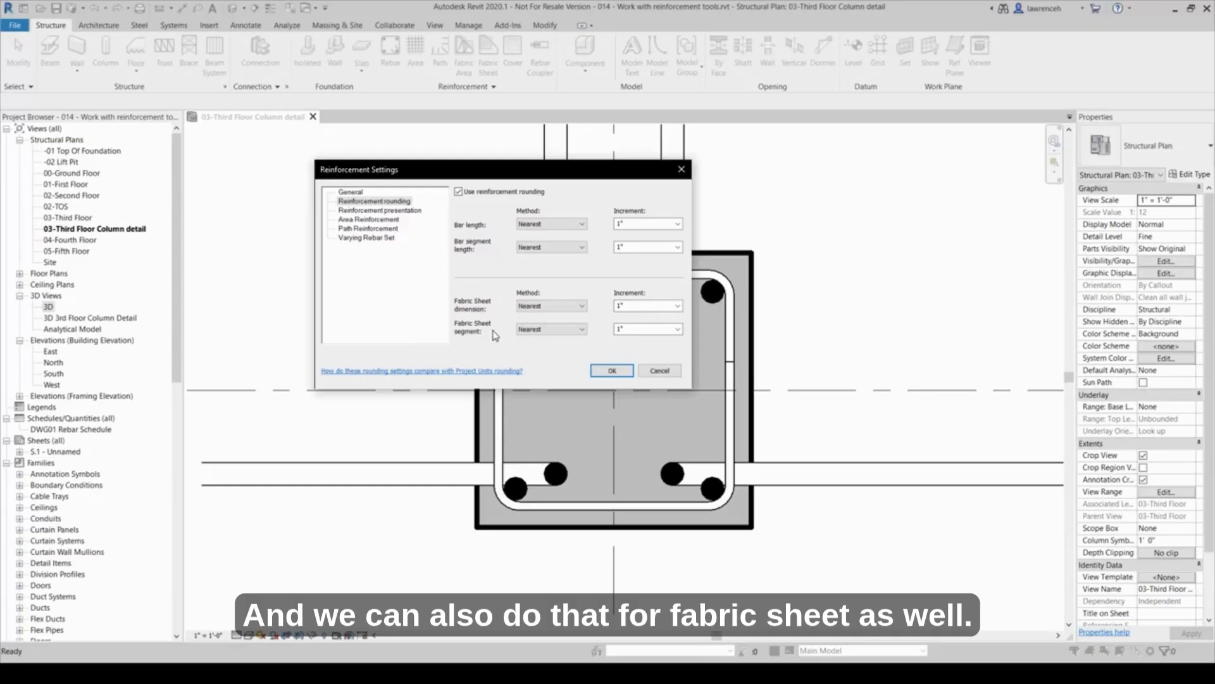
# Try the Show Middle presentation for rebar sets in view, and review the abbreviations for area and path reinforcement
pyautogui.click(406, 215)
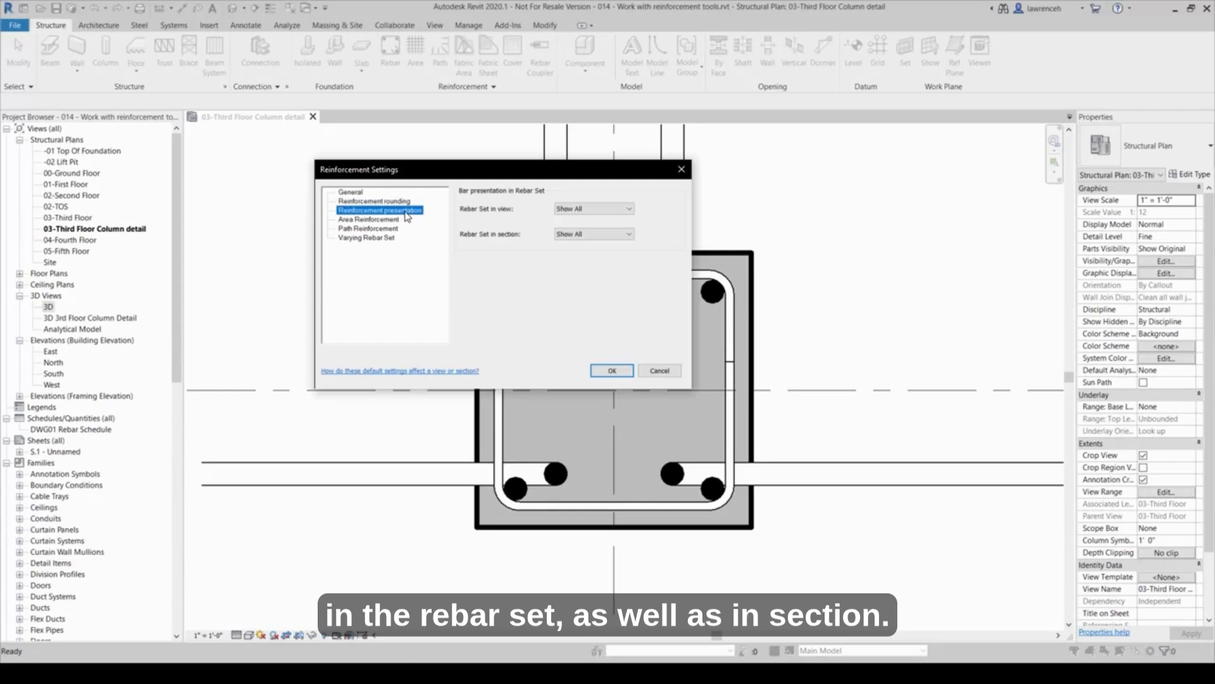
pyautogui.click(595, 208)
pyautogui.click(594, 235)
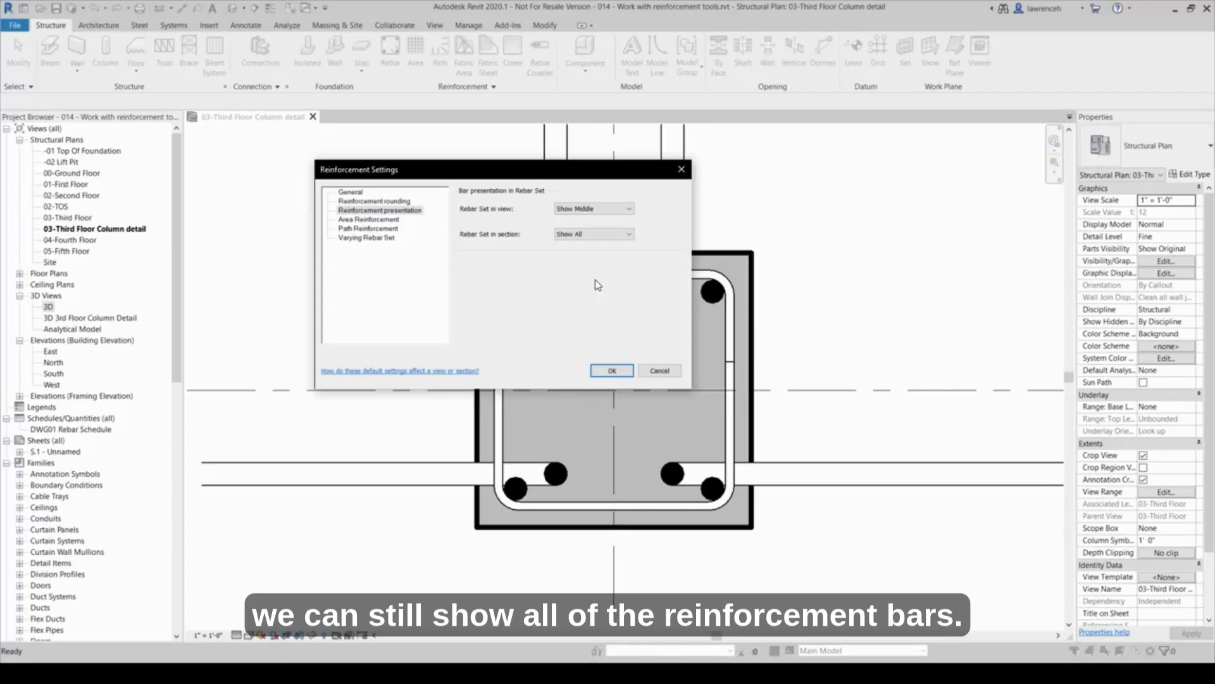
pyautogui.click(357, 220)
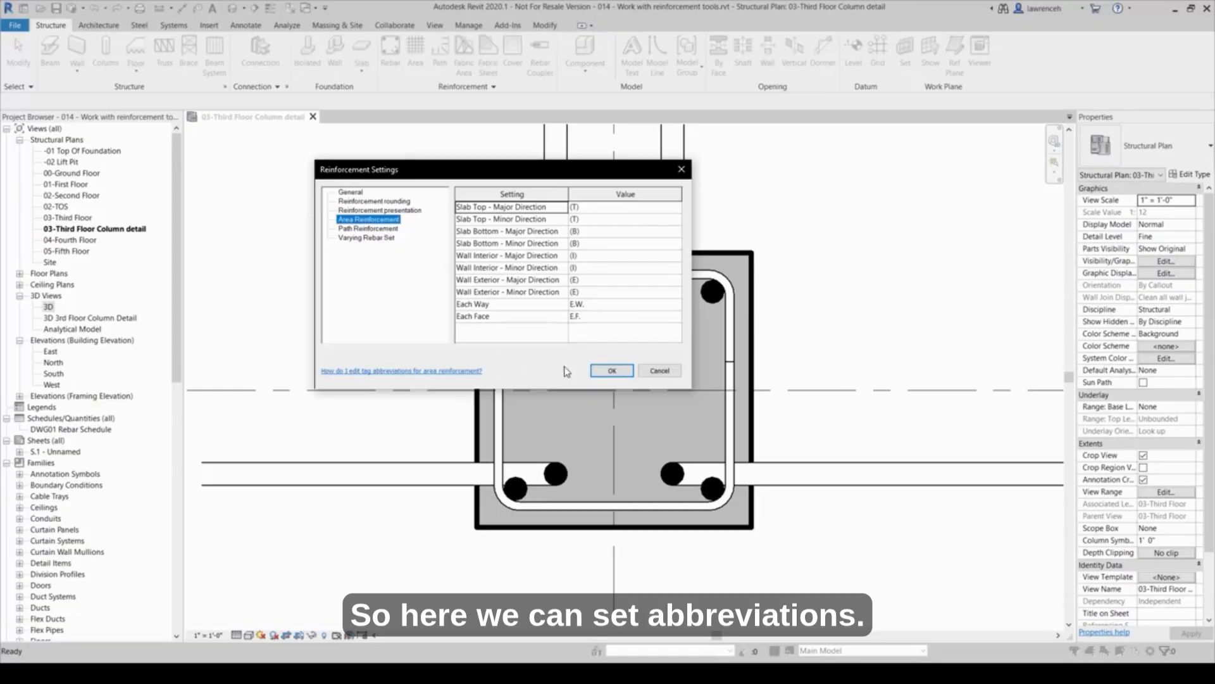
pyautogui.click(388, 229)
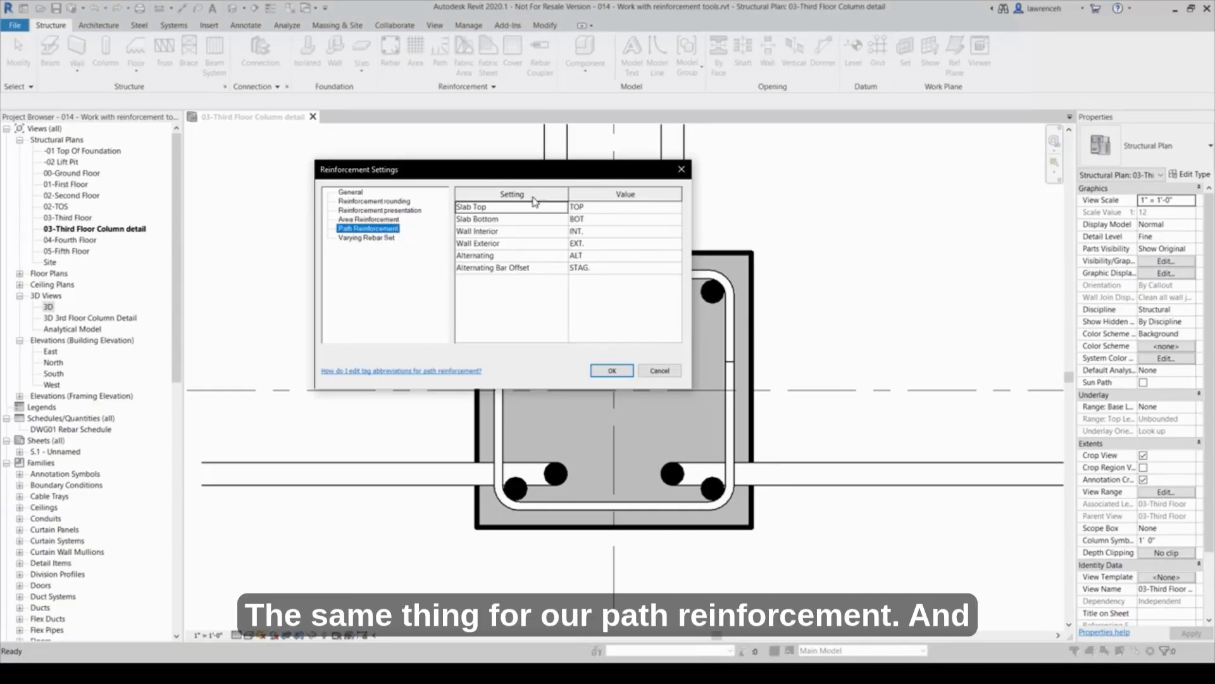
# Try numbering the bars of varying rebar sets as a whole with suffix a, and discard the reinforcement settings changes
pyautogui.click(376, 238)
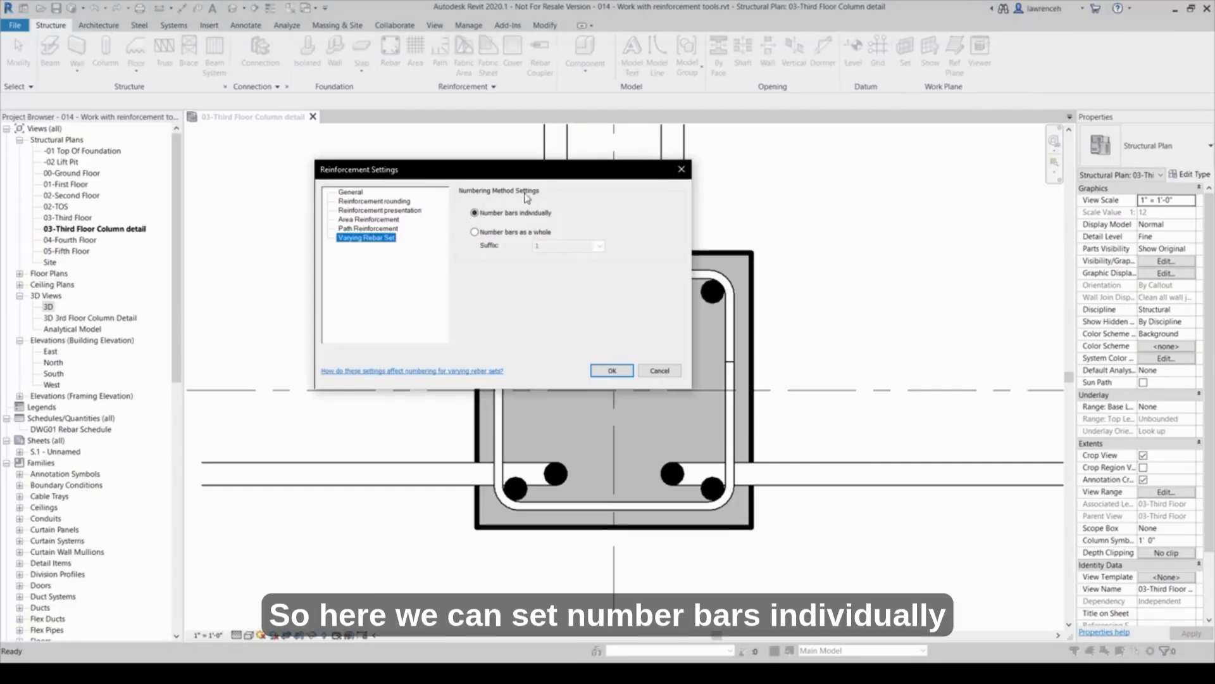
pyautogui.click(475, 233)
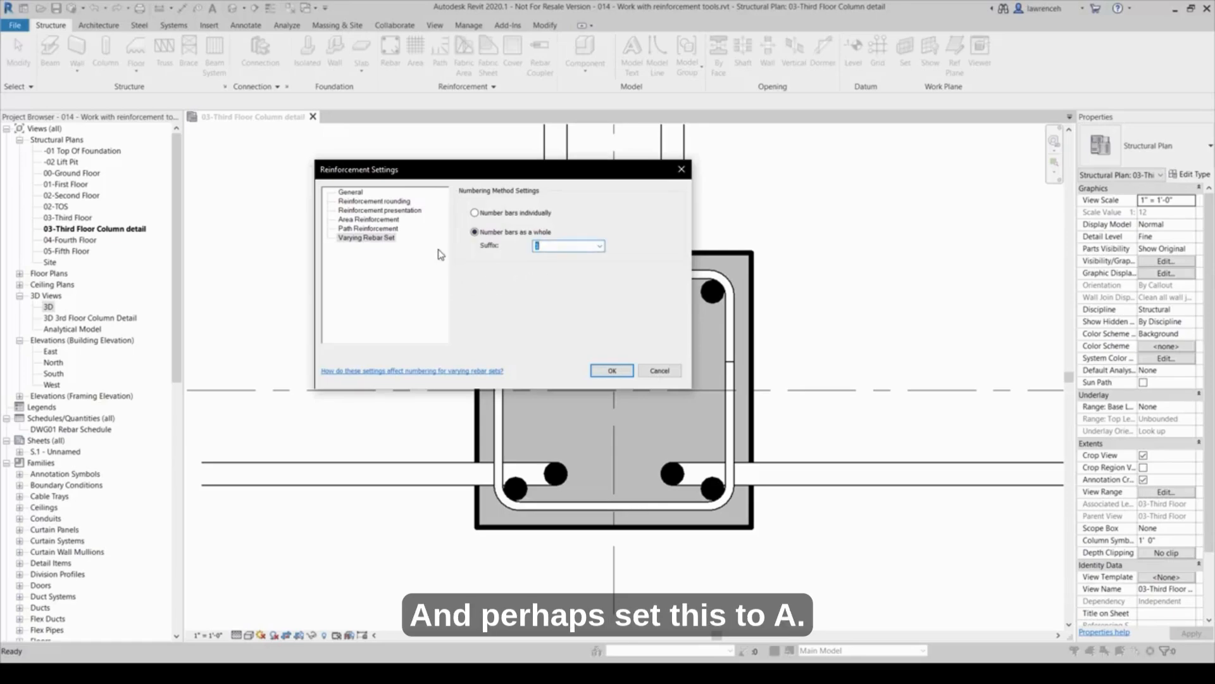
pyautogui.write('a')
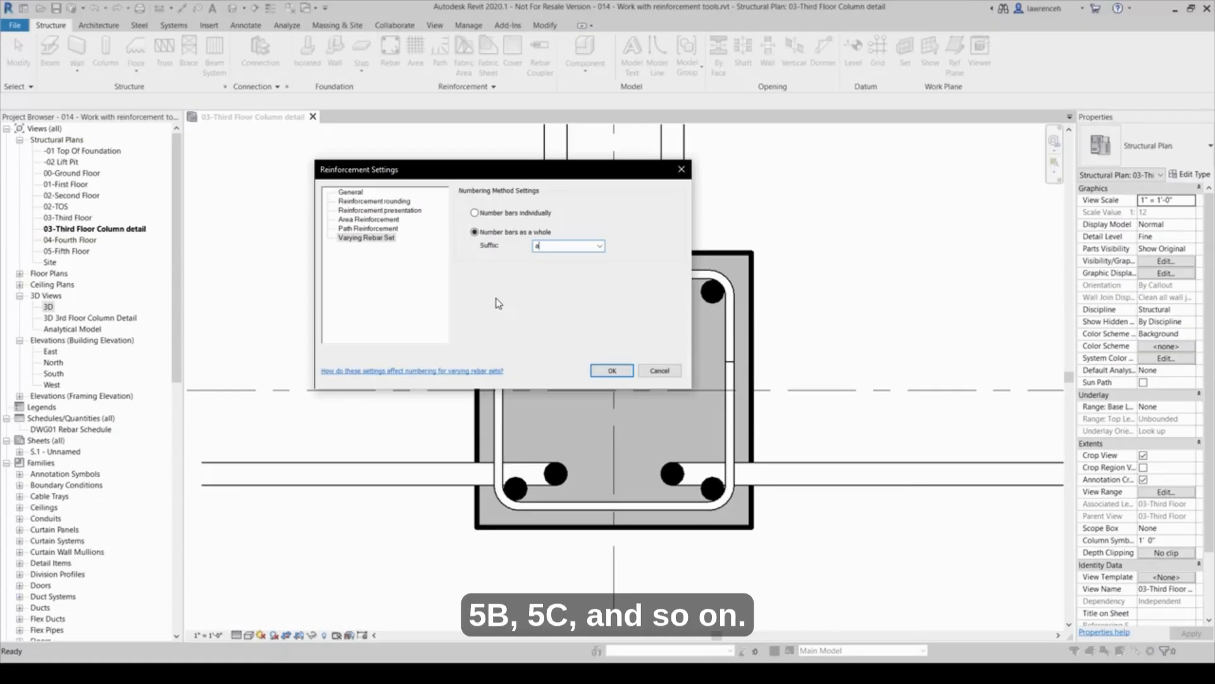
pyautogui.click(658, 370)
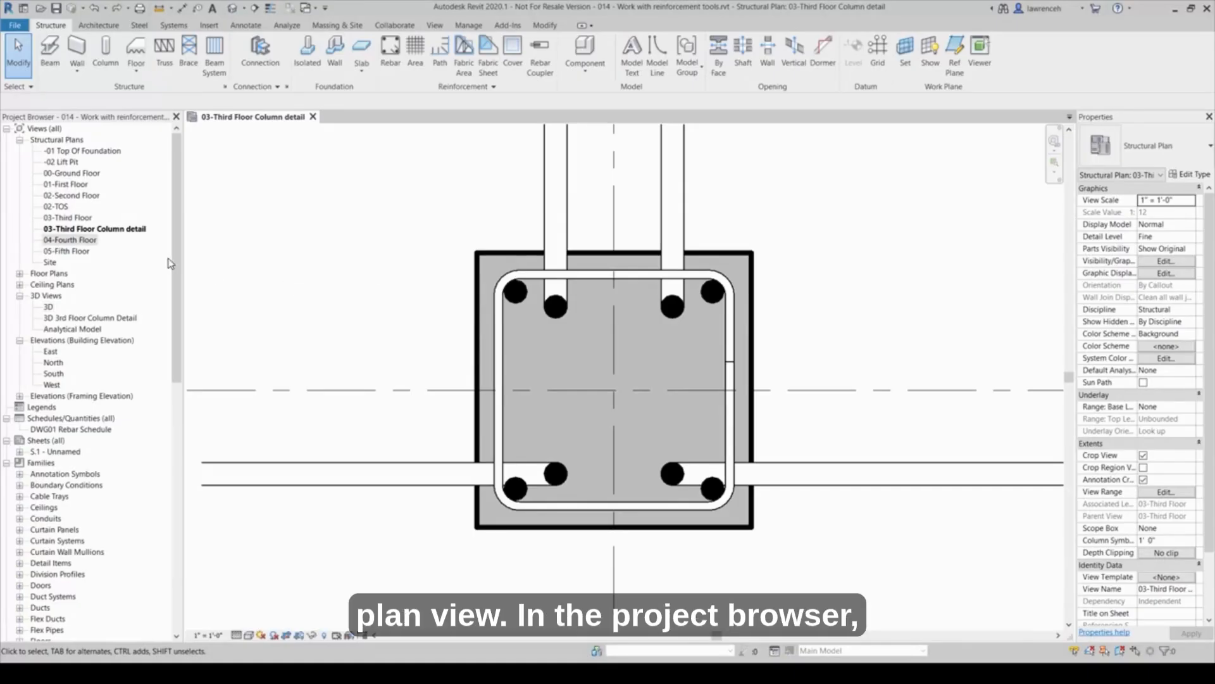
# In the 04-Fourth Floor structural plan, make the three #3 slab rebar sets around the edge column show only their middle bars
pyautogui.doubleClick(70, 241)
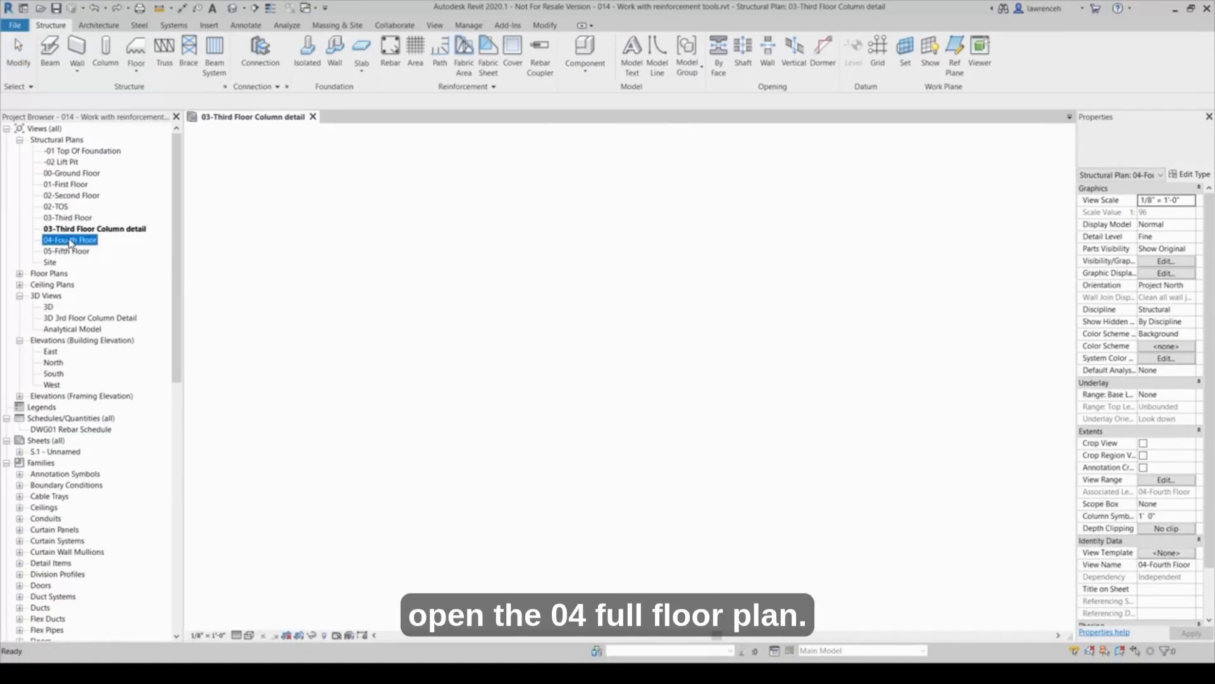
pyautogui.scroll(5, 753, 418)
pyautogui.scroll(4, 755, 418)
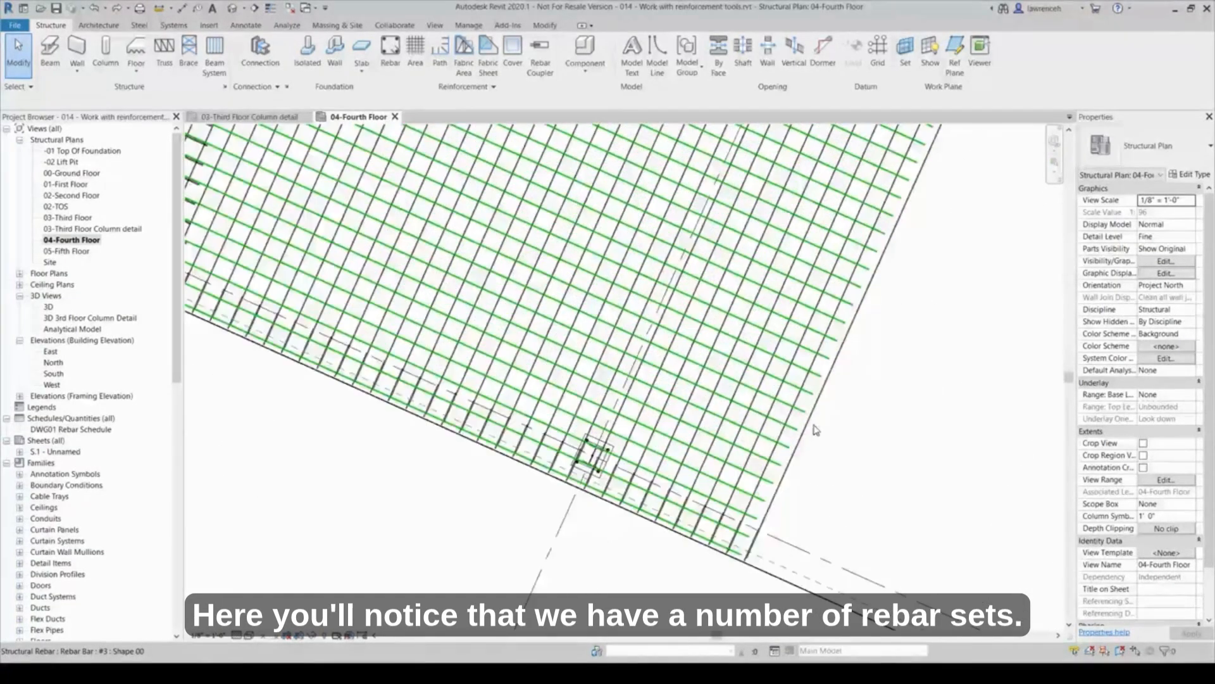
pyautogui.scroll(2, 792, 443)
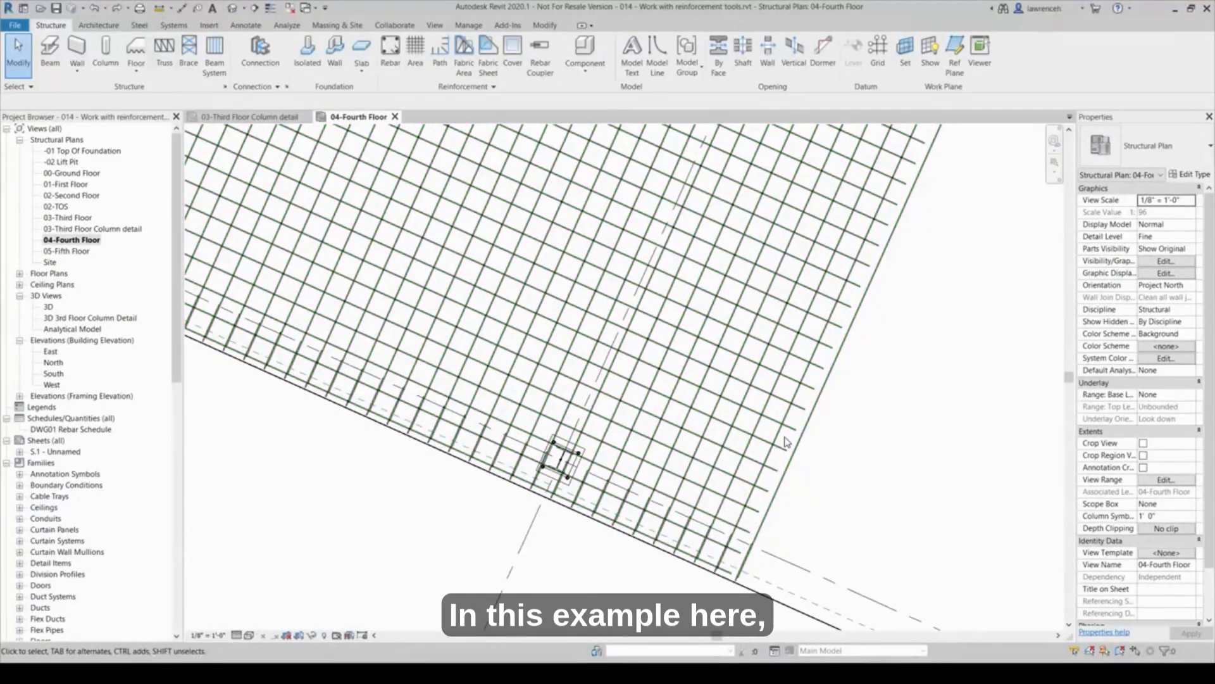
pyautogui.moveTo(790, 435); pyautogui.dragTo(769, 414)
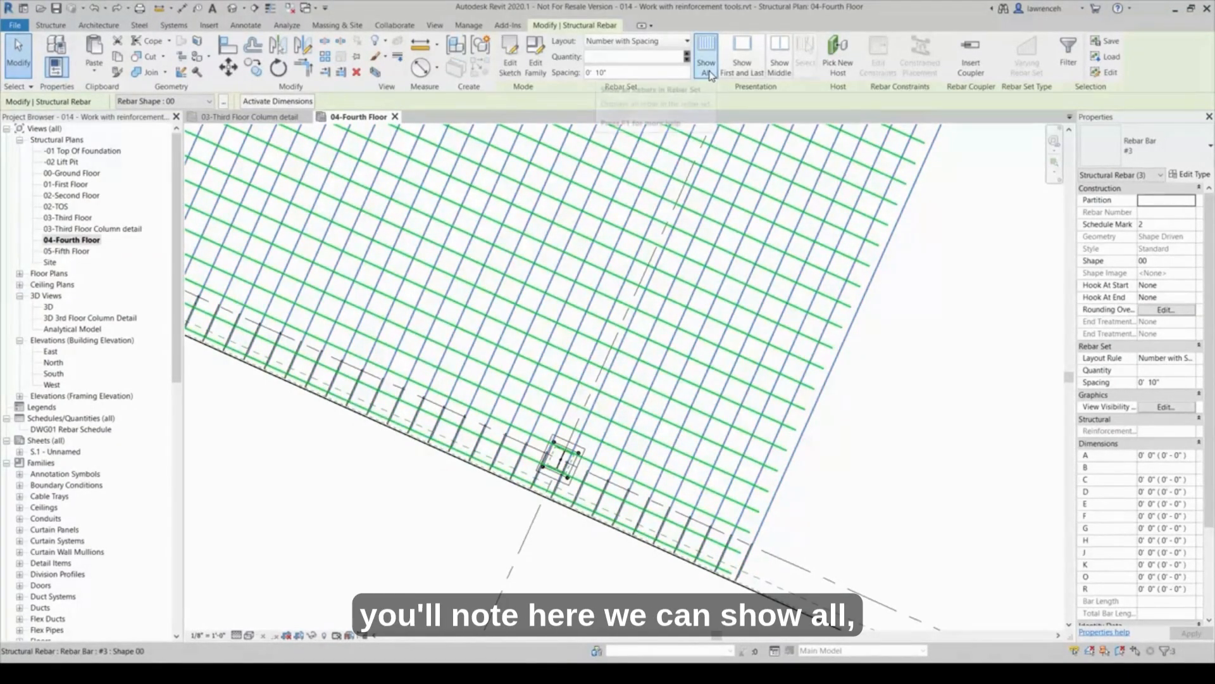
pyautogui.click(779, 69)
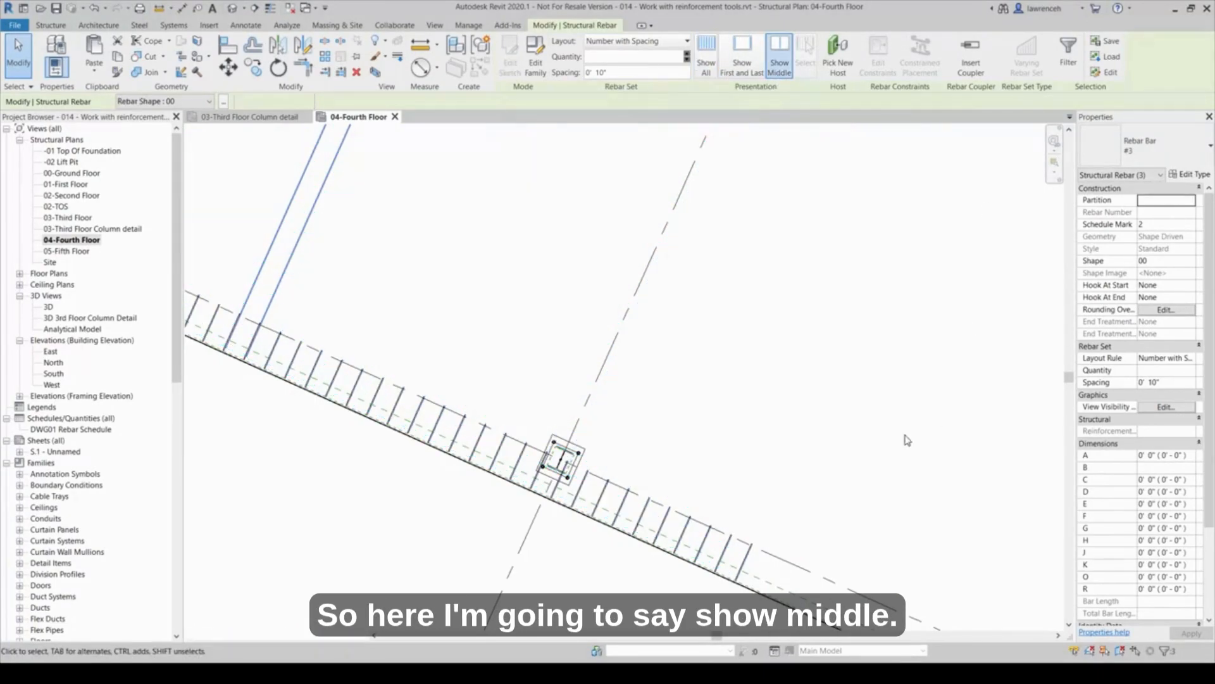
pyautogui.click(847, 484)
# Inspect the middle bars displayed for the slab's crossing rebar sets on the fourth floor
pyautogui.scroll(-2, 847, 484)
pyautogui.scroll(-2, 846, 484)
pyautogui.moveTo(791, 310); pyautogui.dragTo(753, 387, button='middle')
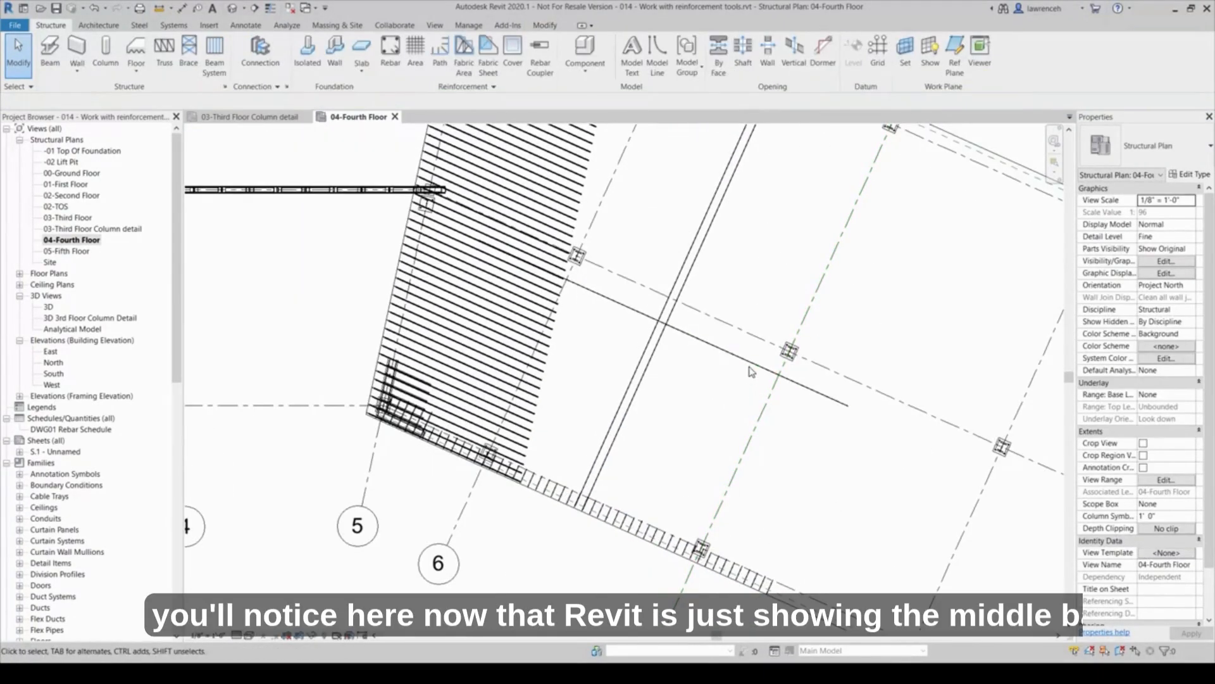
pyautogui.click(753, 367)
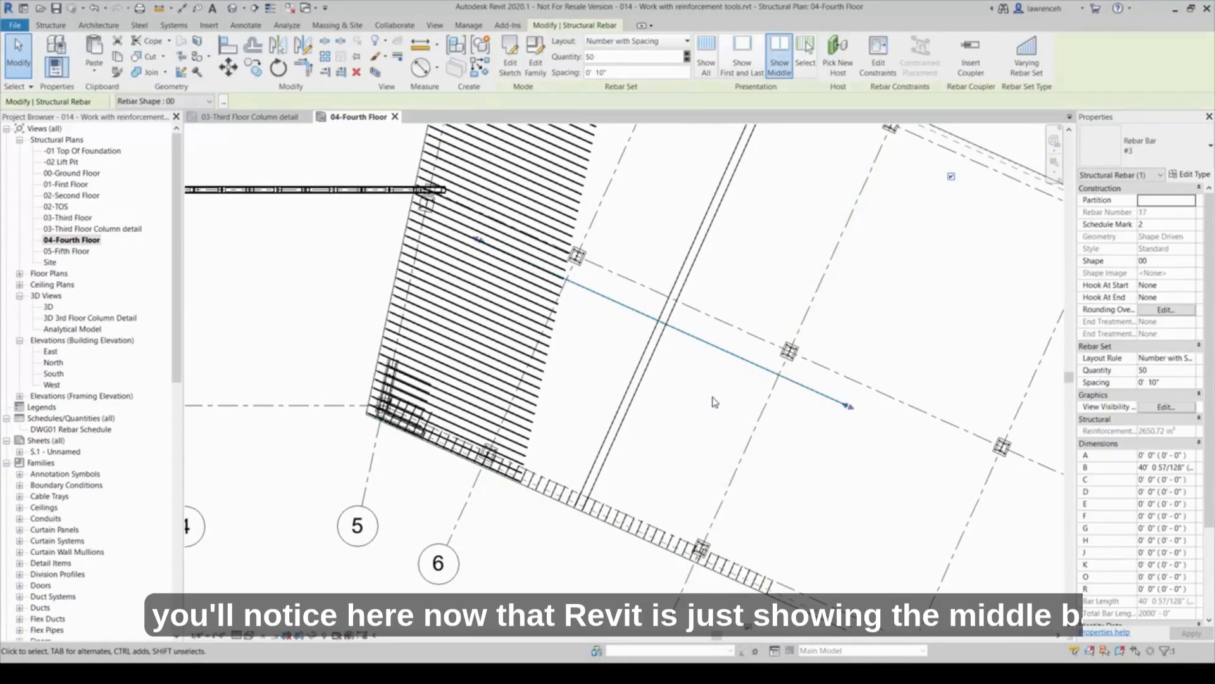
pyautogui.click(642, 382)
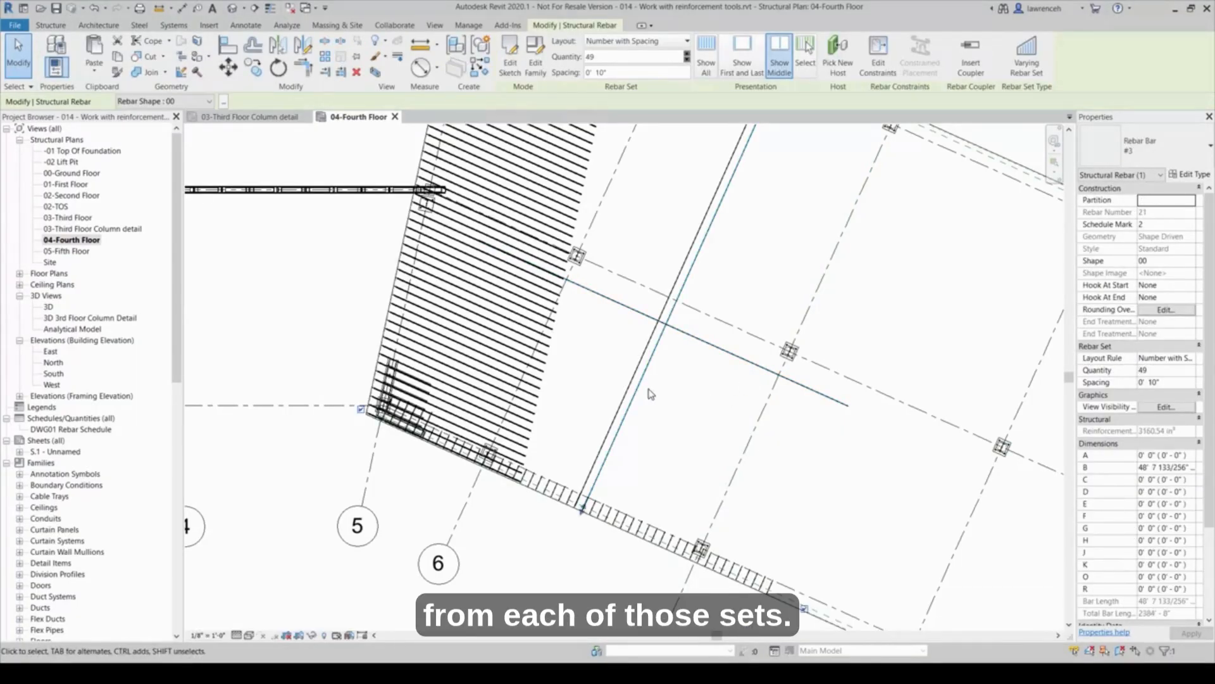
pyautogui.click(643, 359)
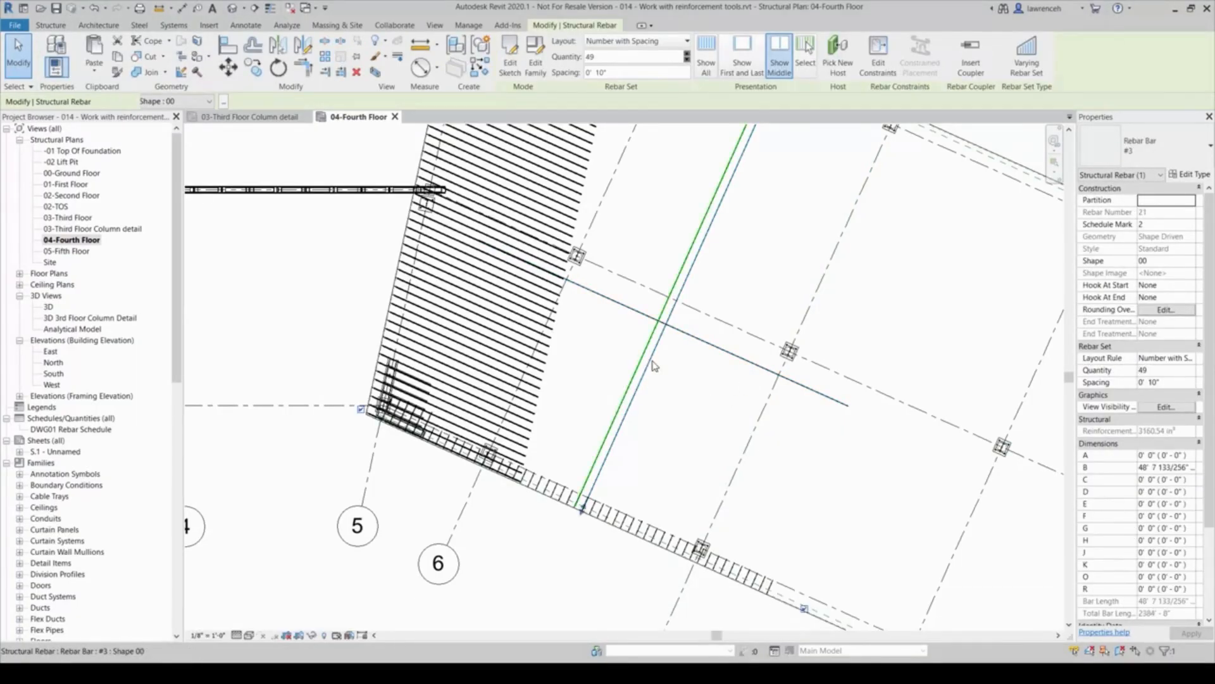
pyautogui.click(689, 417)
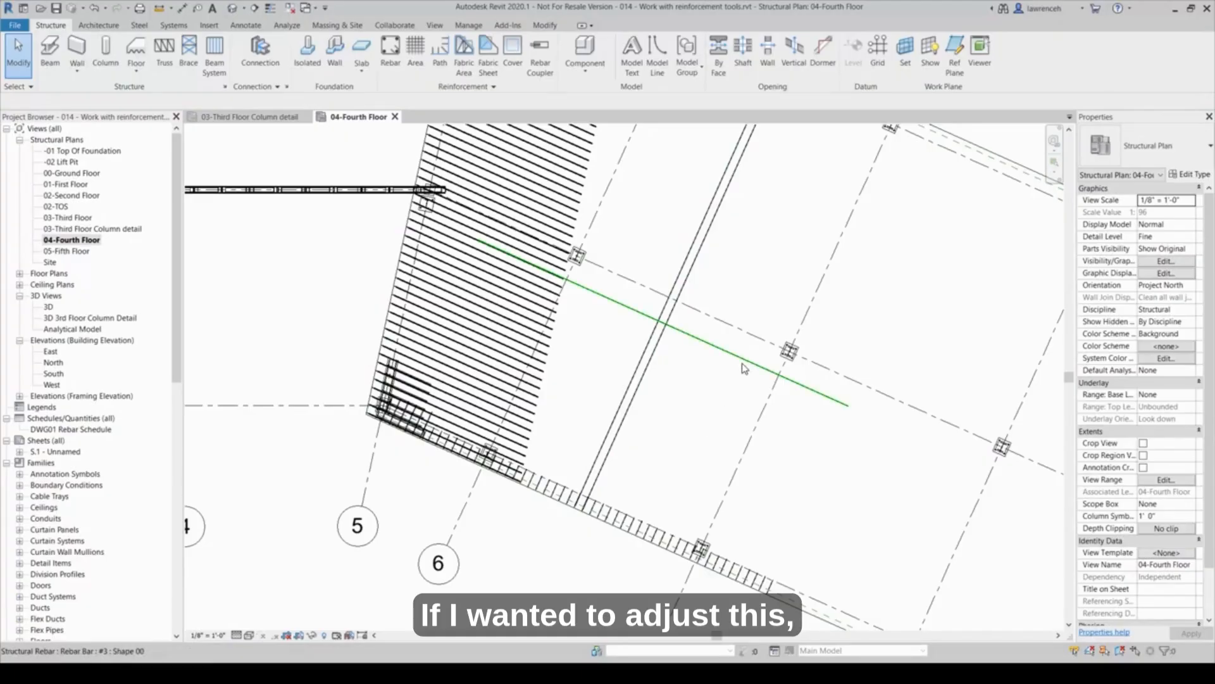
# Edit the presentation of the 50-bar #3 slab rebar set to choose individual bars, and clear all bars from the selection
pyautogui.click(743, 369)
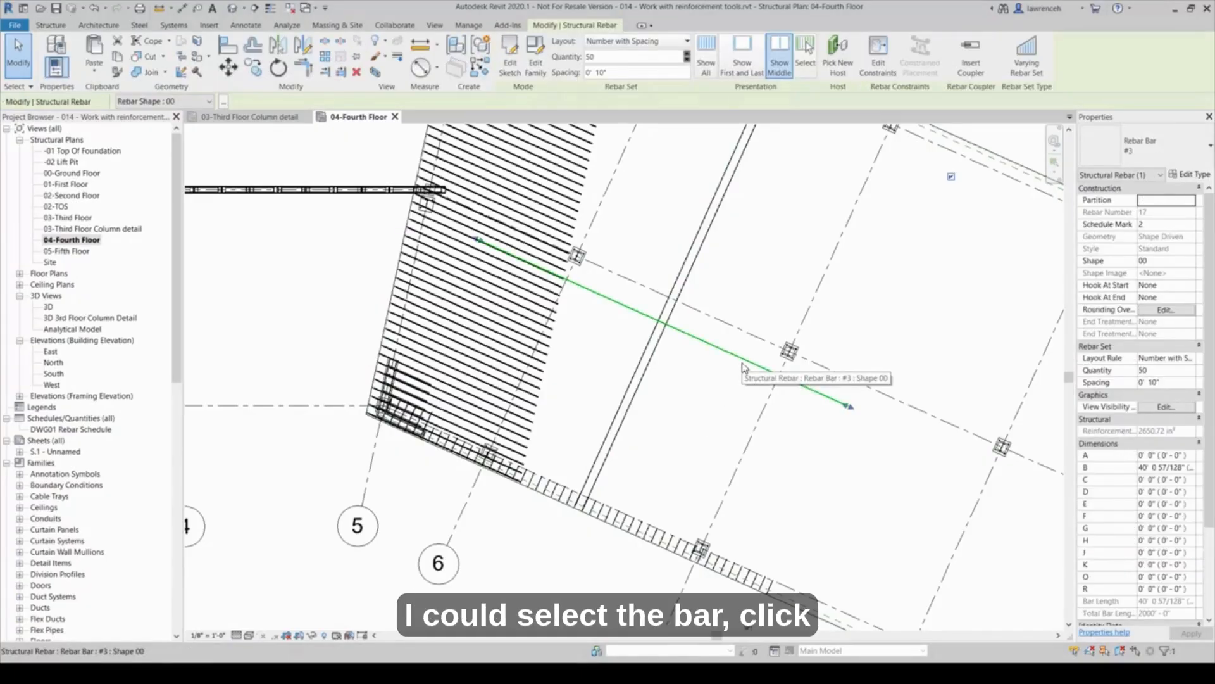
pyautogui.click(814, 76)
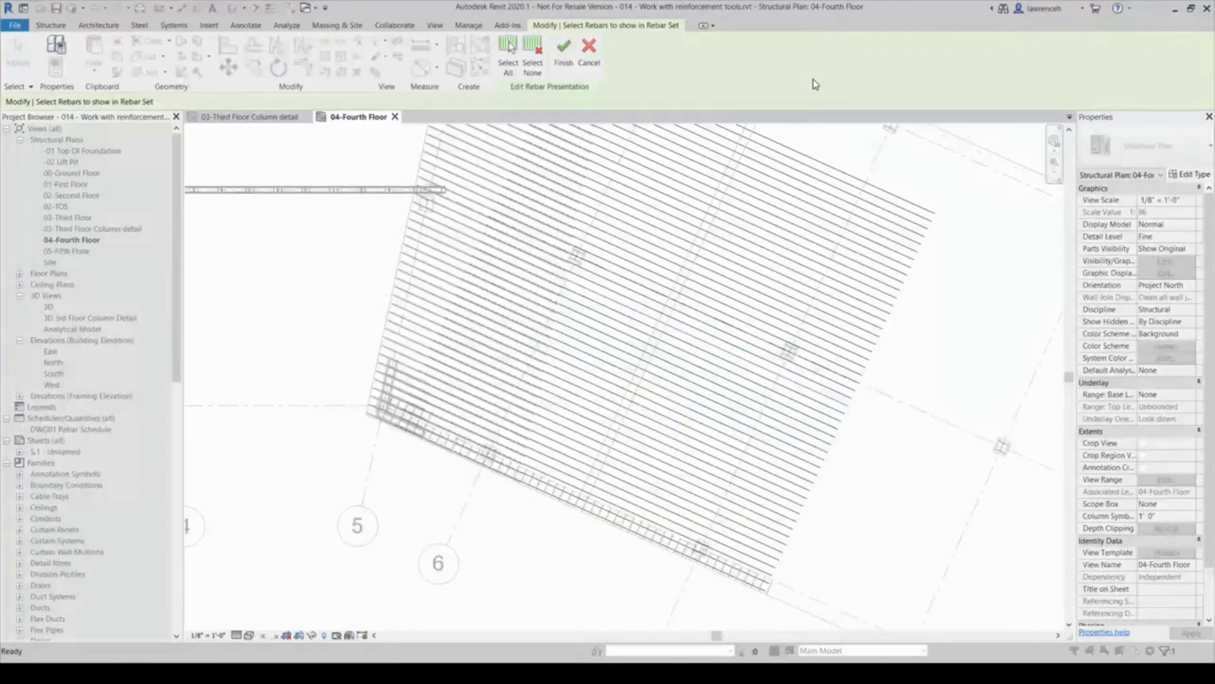
pyautogui.click(533, 77)
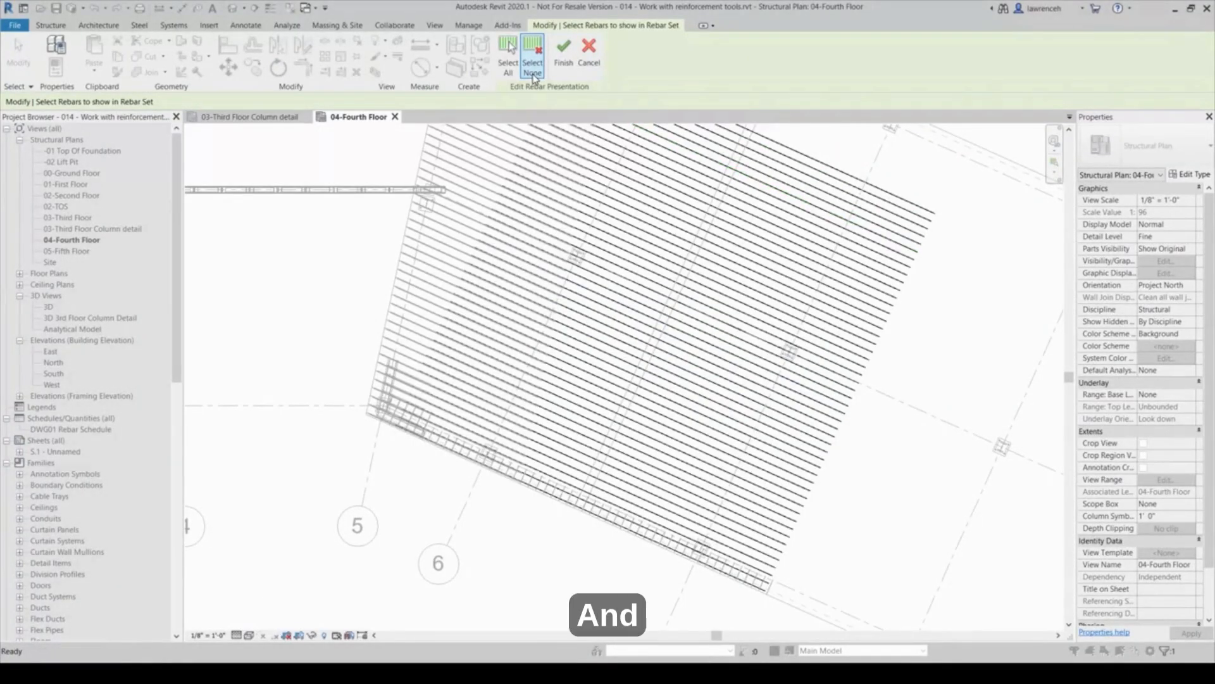